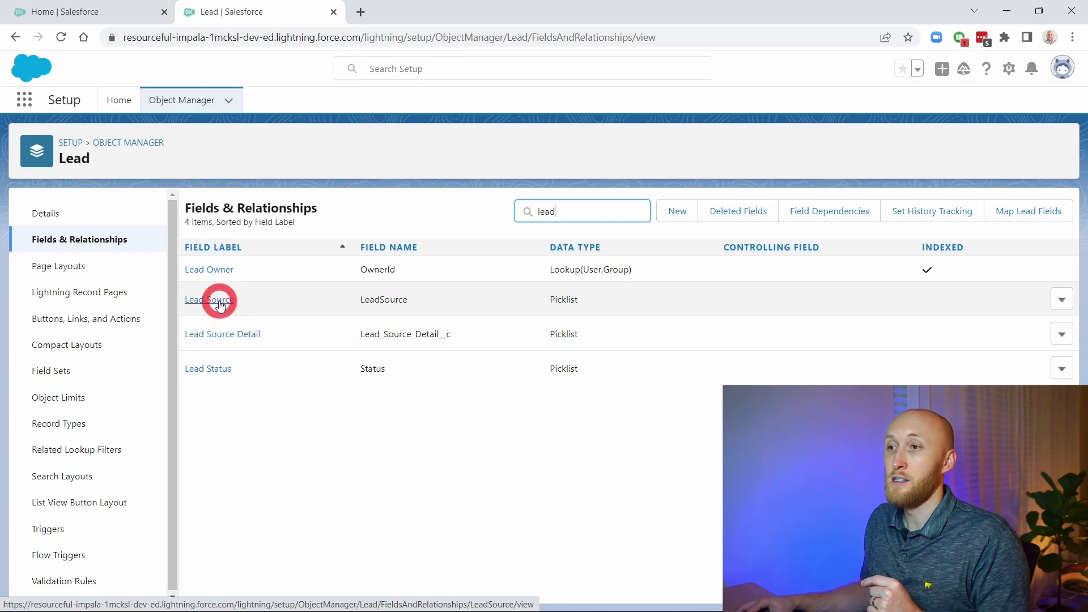
Open the Lead Source and Lead Source Detail field pages in new browser tabs.
left_click(254, 314)
right_click(246, 337)
left_click(285, 347)
Review the Lead Source field page, then scroll to Lead Source Detail's 13 values.
left_click(419, 12)
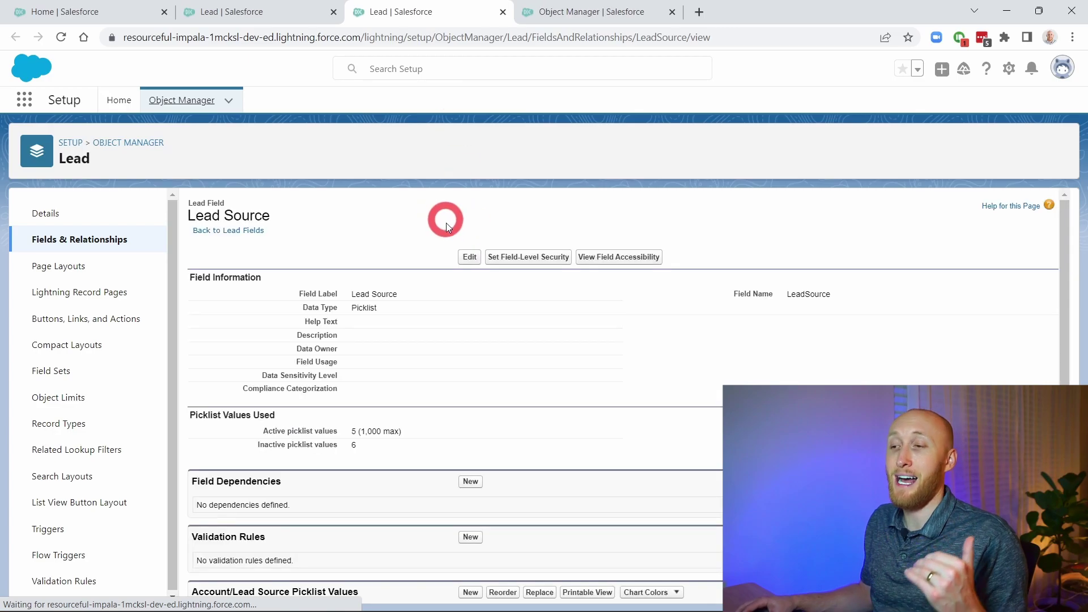
scroll(467, 294, "down", 5)
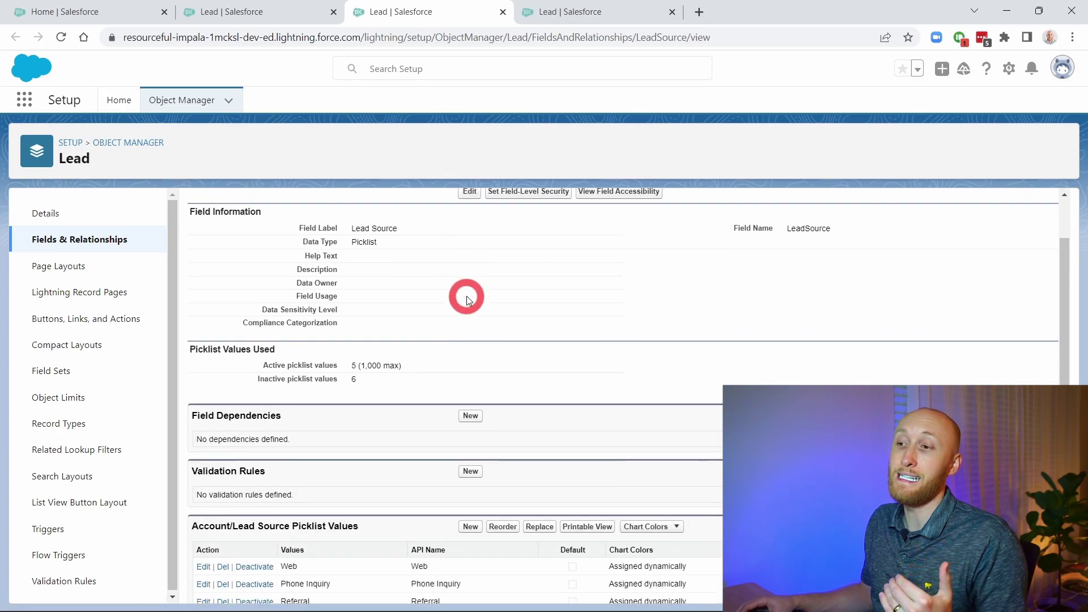
scroll(467, 299, "up", 5)
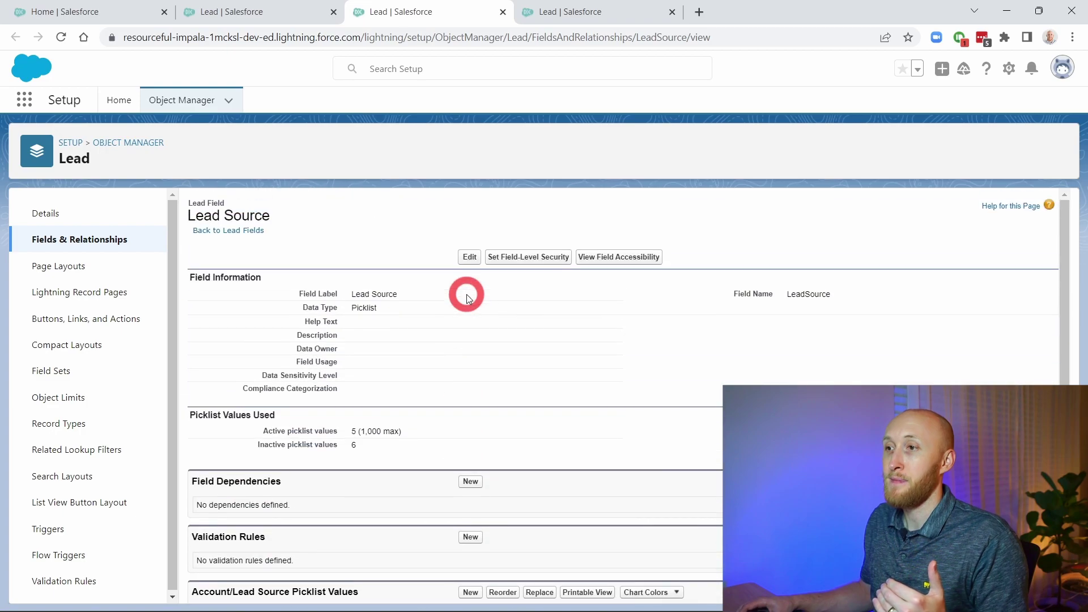
scroll(467, 300, "down", 5)
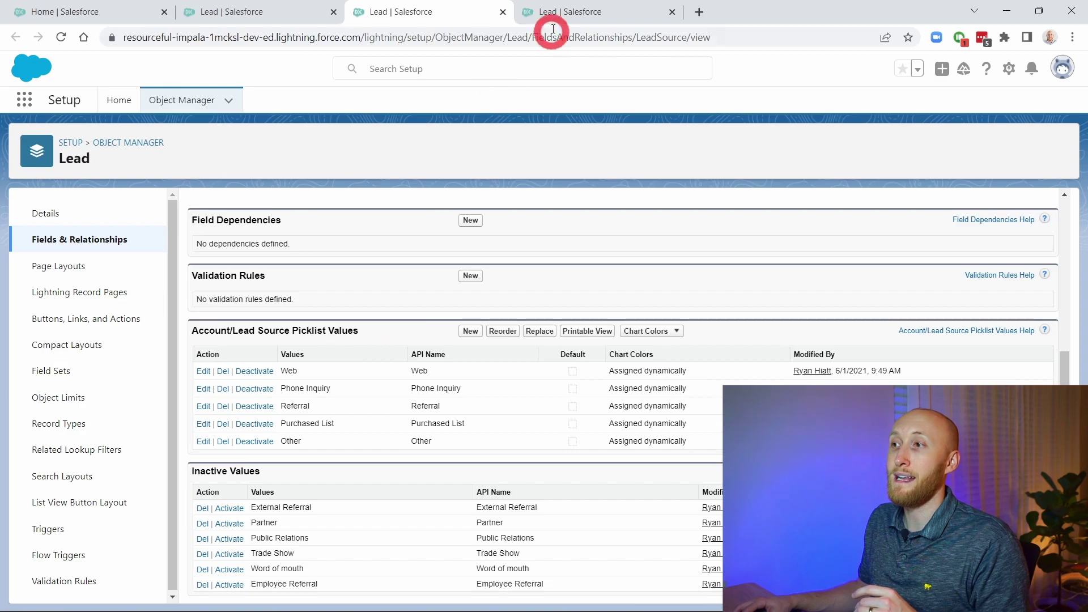
left_click(558, 12)
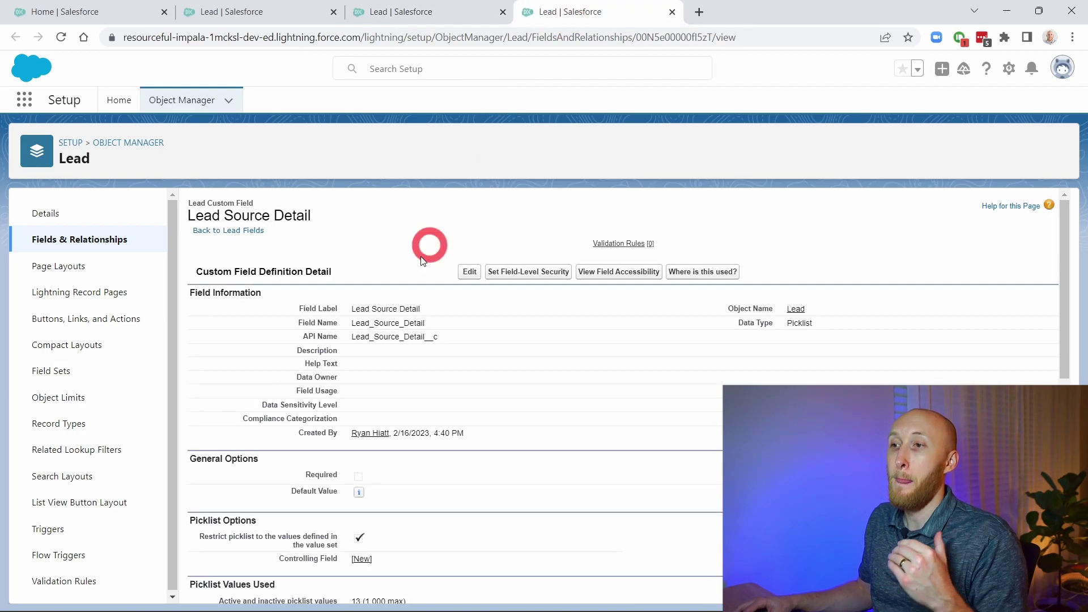
scroll(394, 291, "down", 9)
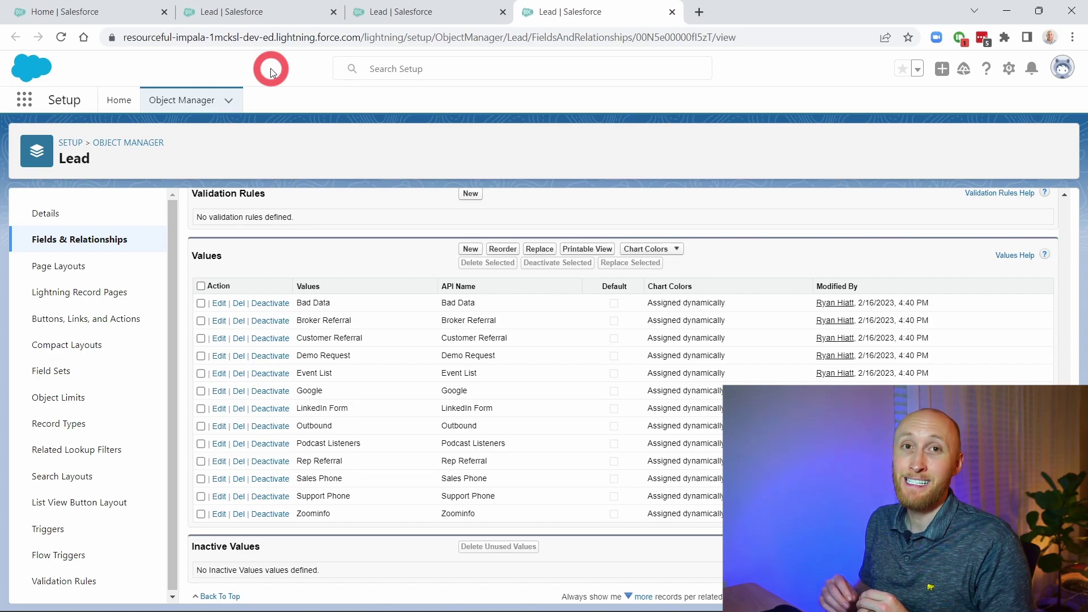
Open a lead from the All Open Leads list view and show its detail fields.
left_click(63, 14)
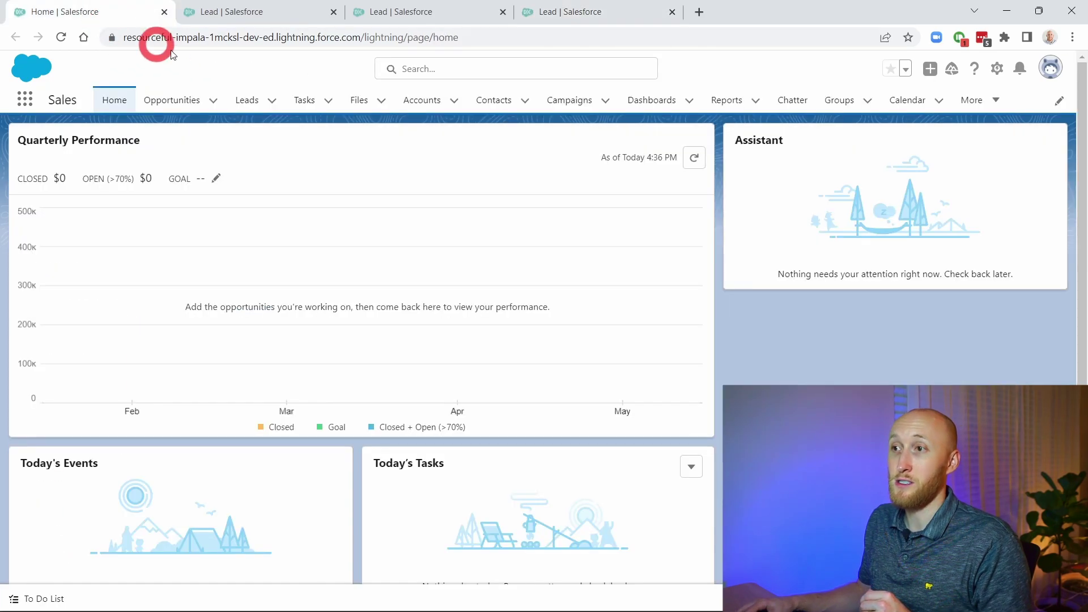
left_click(246, 99)
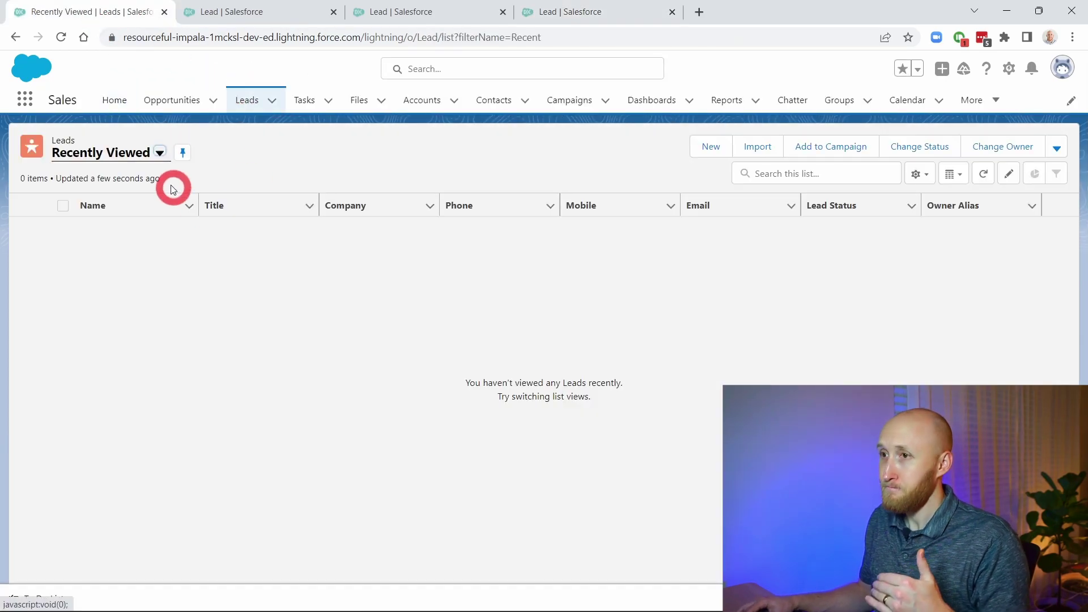
left_click(161, 158)
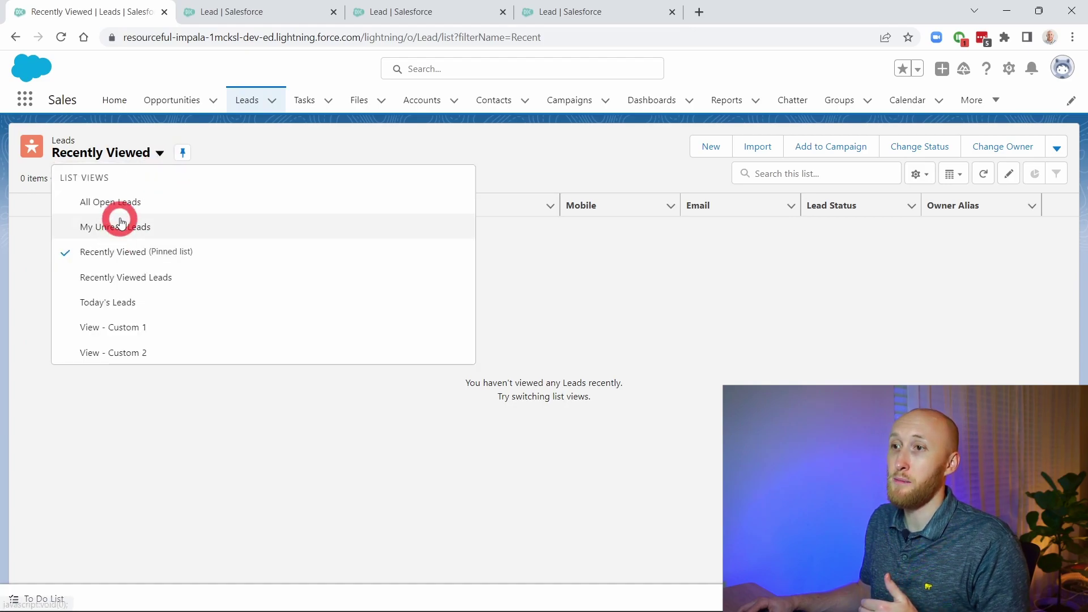
left_click(127, 201)
left_click(115, 292)
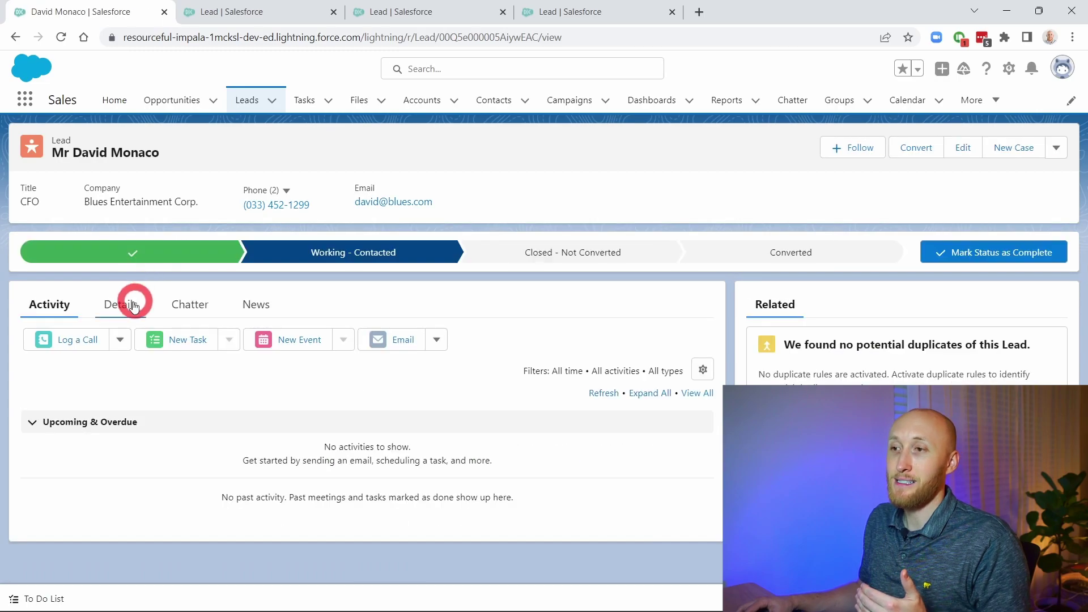
left_click(127, 302)
scroll(230, 278, "down", 3)
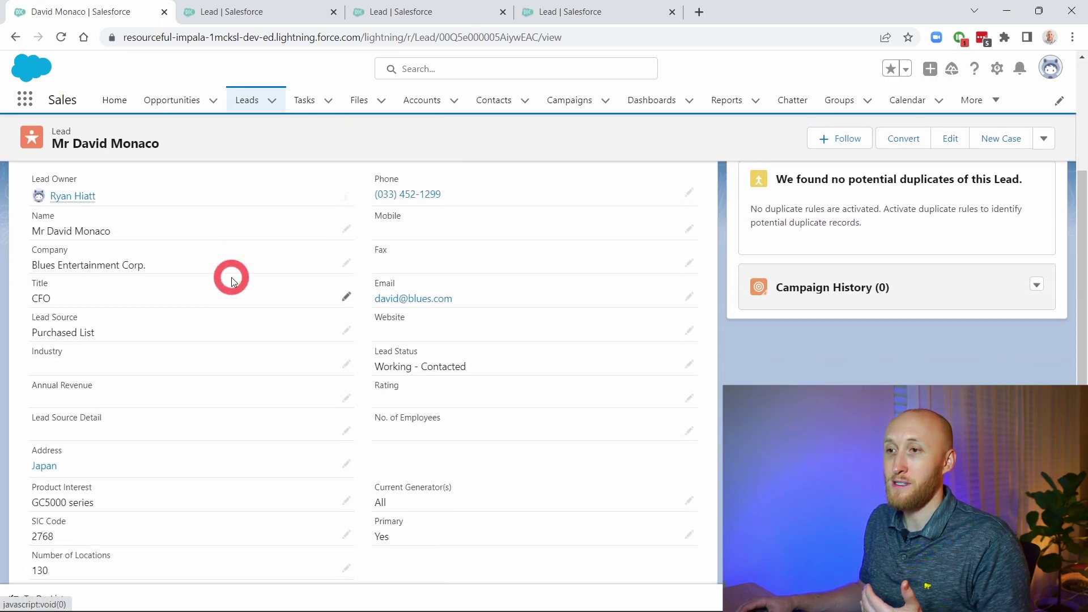
Set the lead's Lead Source to Web and inspect the offered Lead Source Detail values.
left_click(347, 331)
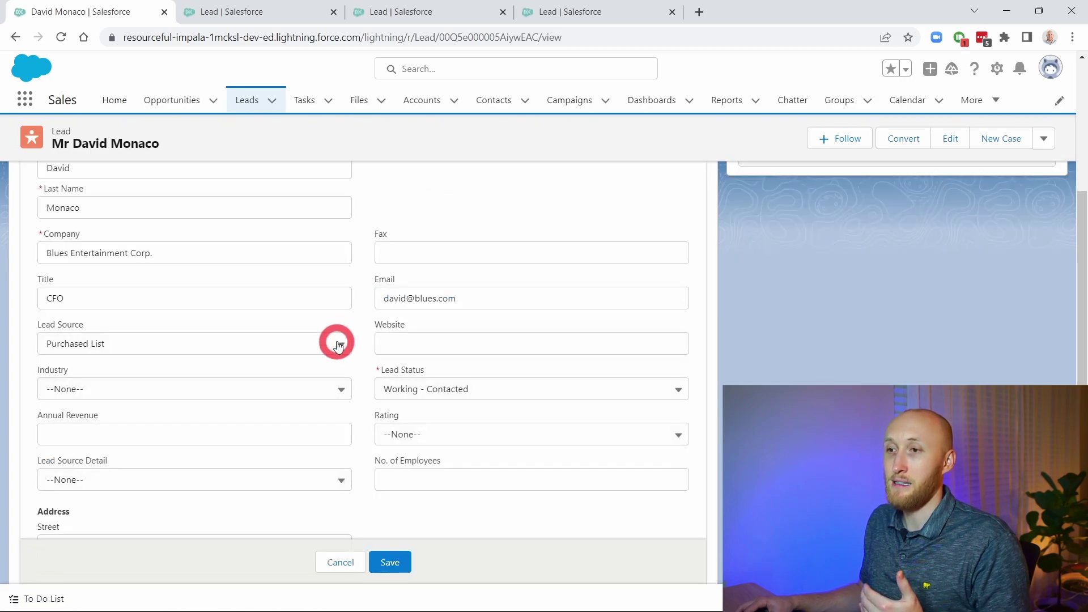
left_click(337, 344)
left_click(213, 393)
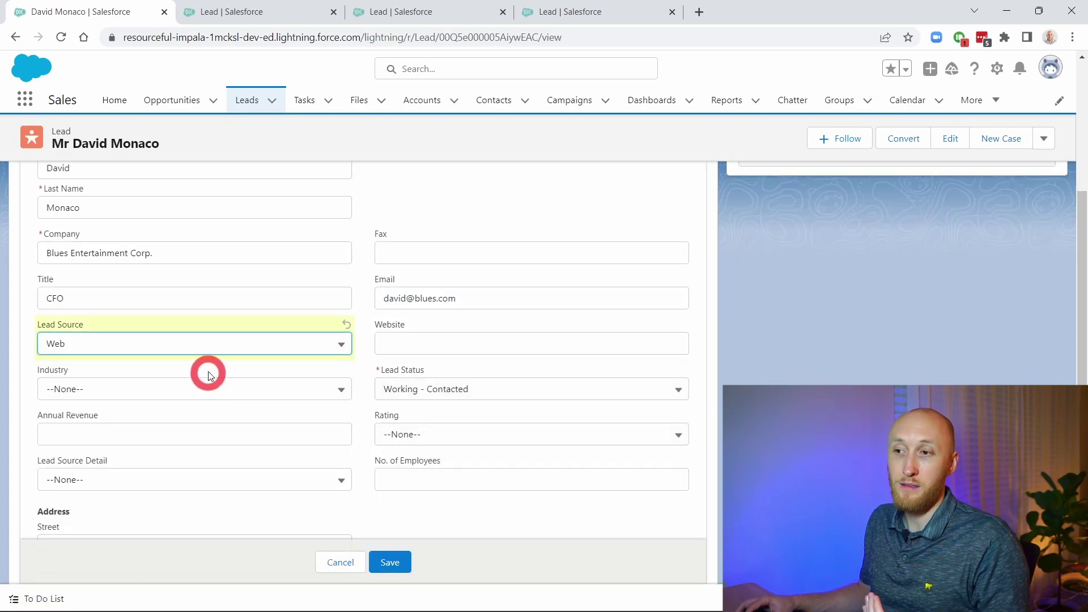
left_click(335, 480)
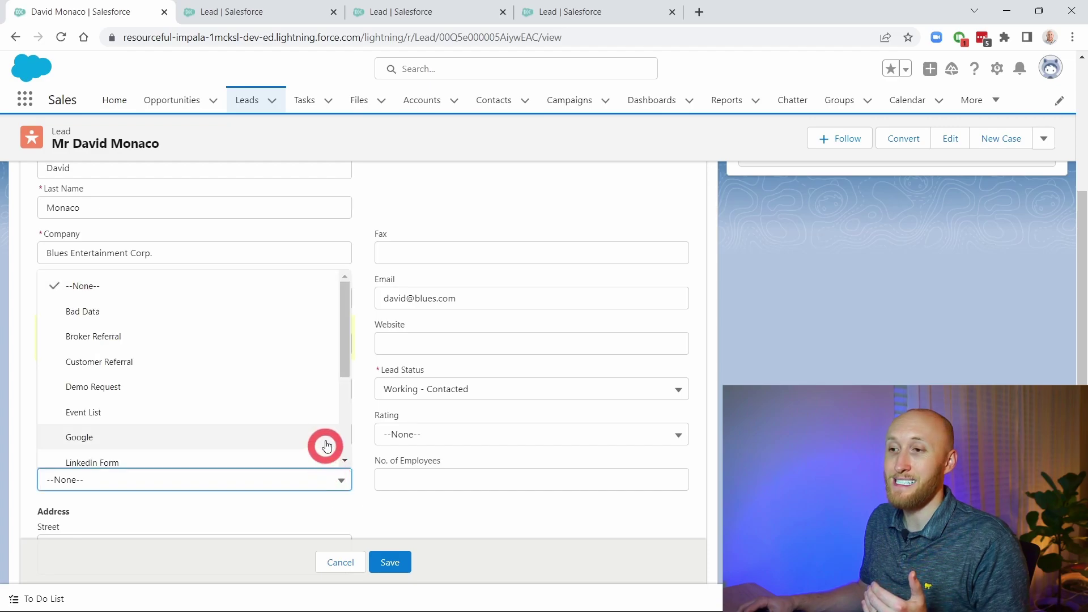
left_click_drag(342, 354, 332, 381)
left_click(362, 341)
Change Lead Source to Phone Inquiry and confirm Lead Source Detail still lists every value.
left_click(326, 347)
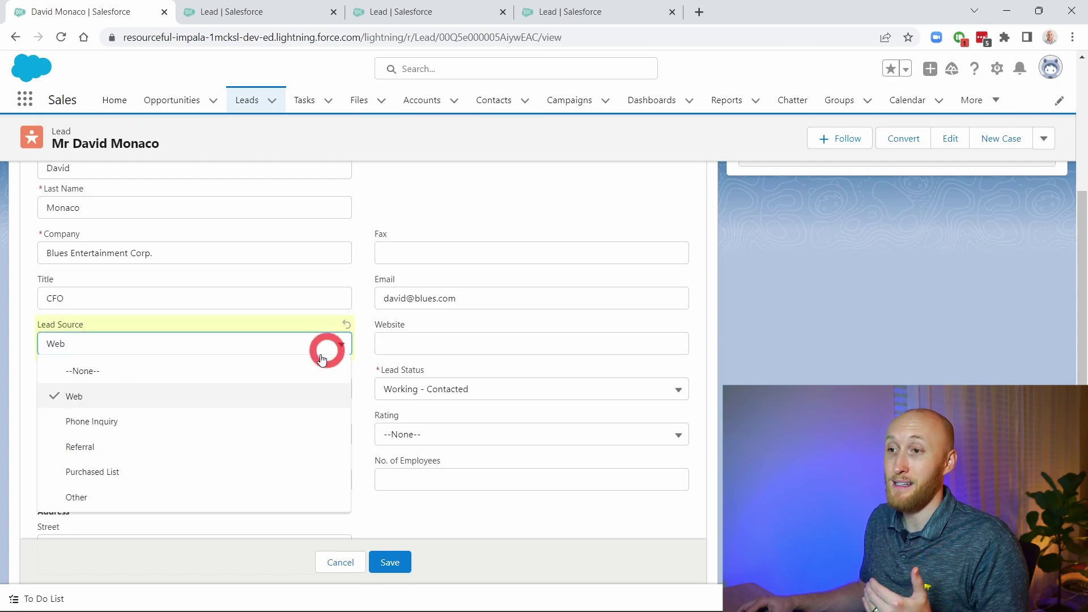
left_click(228, 467)
left_click(290, 344)
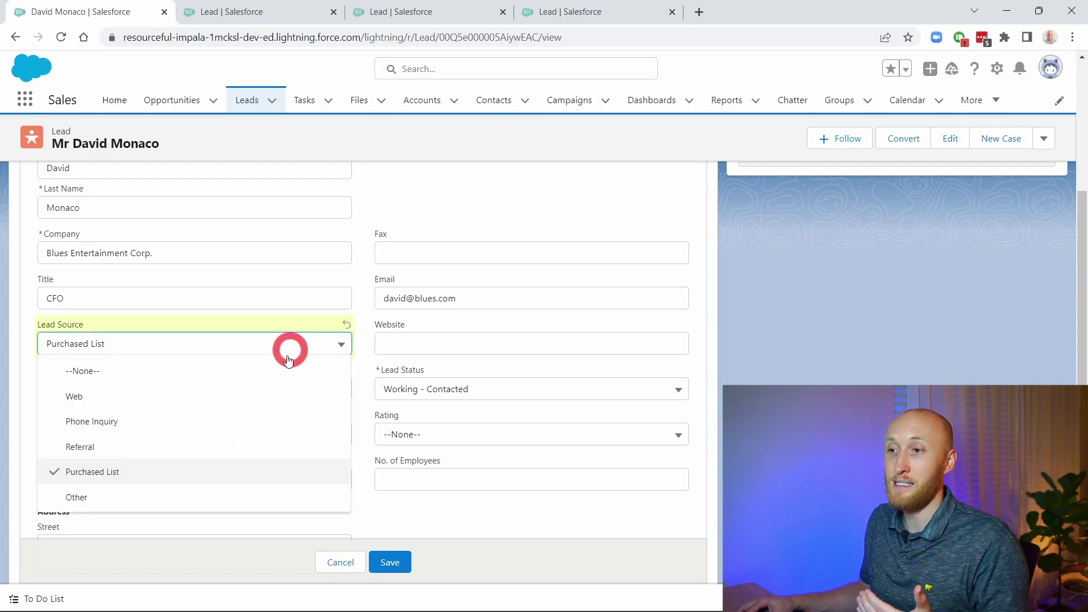
left_click(249, 419)
left_click(294, 479)
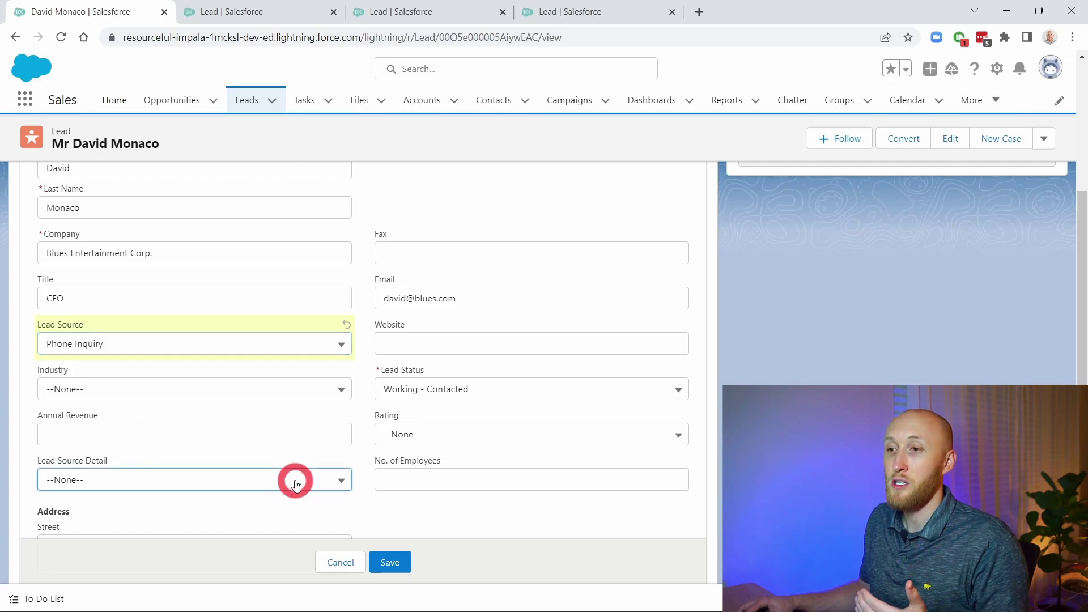
mouse_move(343, 349)
left_mouse_down()
mouse_move(323, 405)
mouse_move(328, 435)
mouse_move(328, 327)
mouse_move(331, 337)
left_mouse_up()
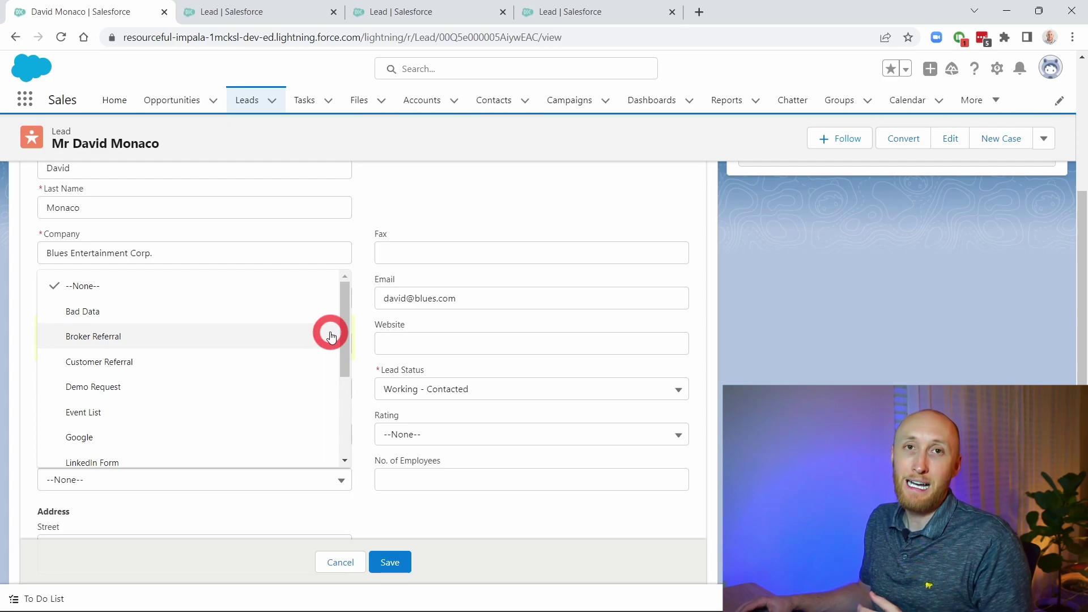
left_click(360, 320)
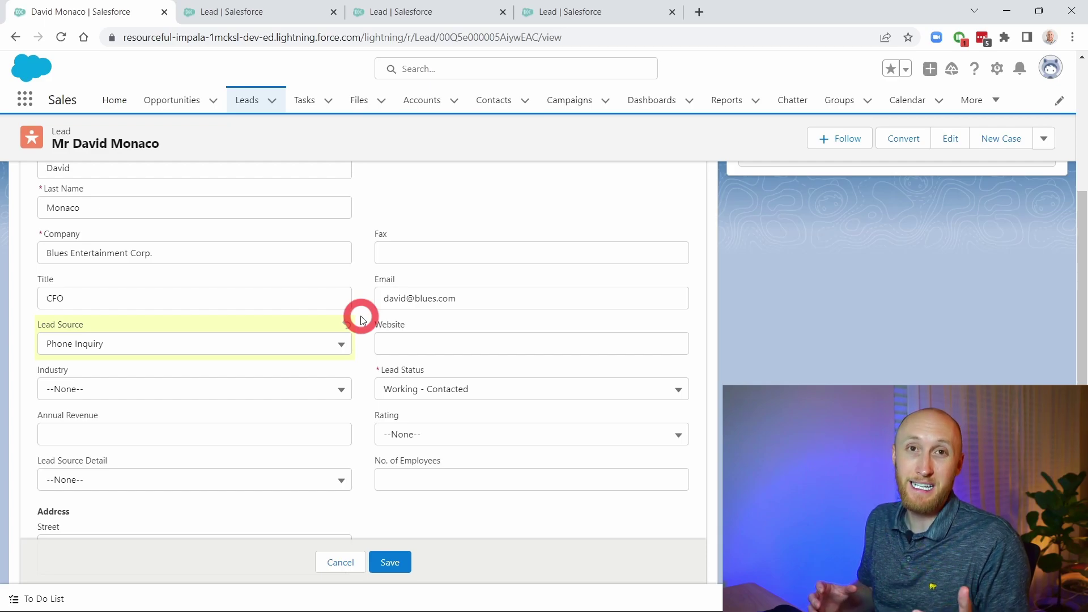
Recheck the unfiltered Lead Source Detail options, then return to the Lead Source field setup page.
left_click(327, 471)
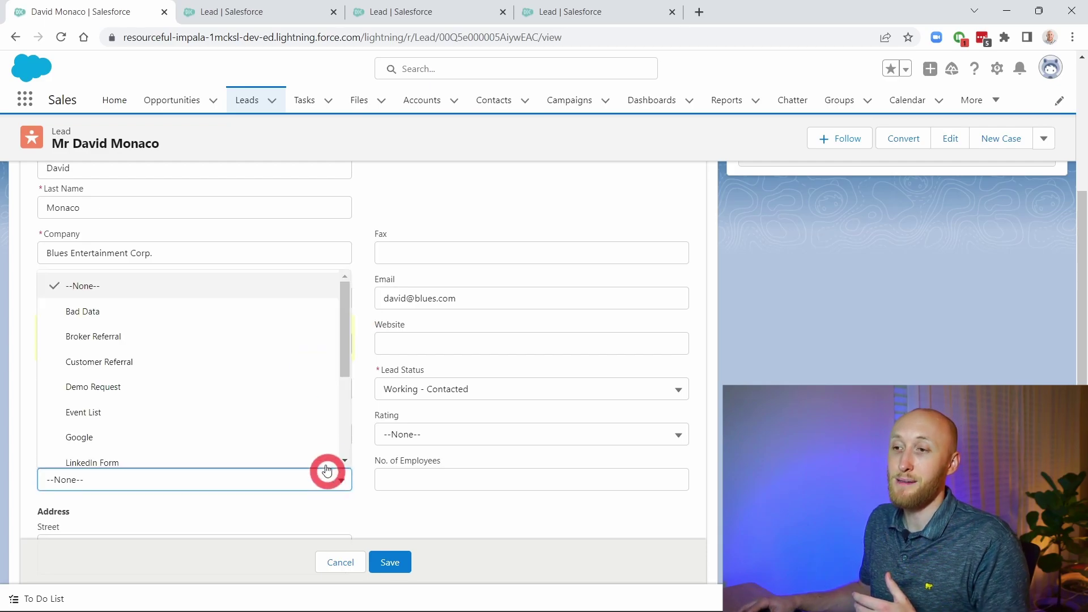
mouse_move(341, 332)
left_mouse_down()
mouse_move(345, 403)
mouse_move(335, 413)
mouse_move(333, 331)
left_mouse_up()
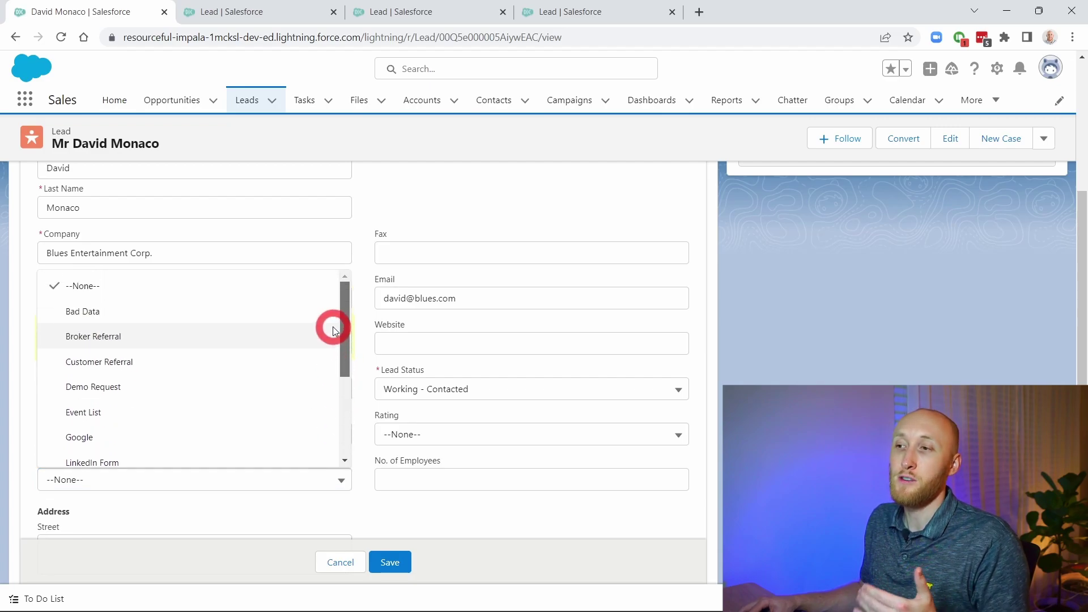
left_click(360, 365)
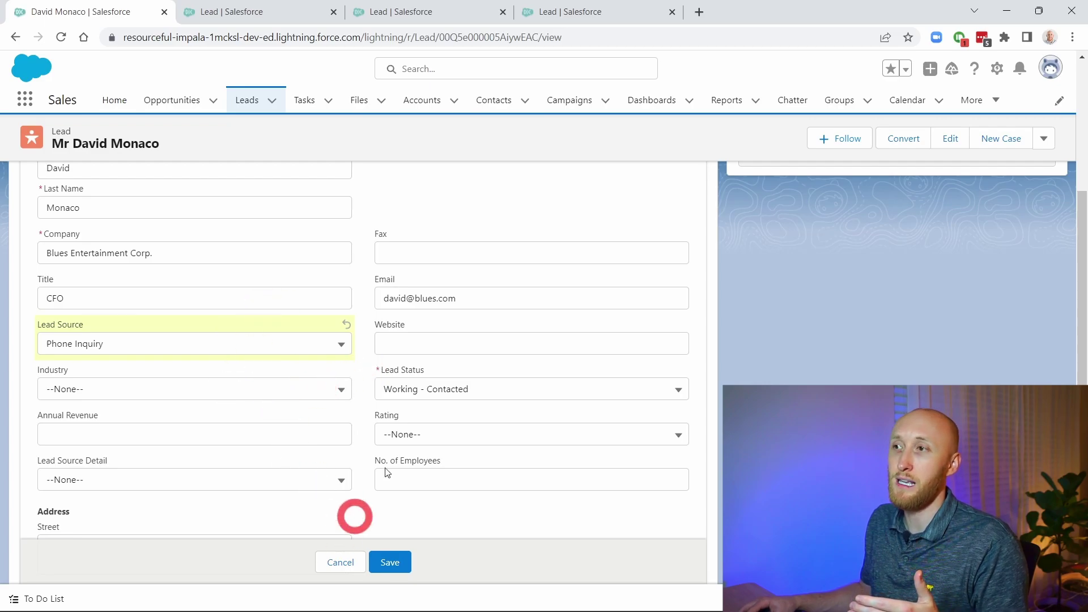
left_click(467, 12)
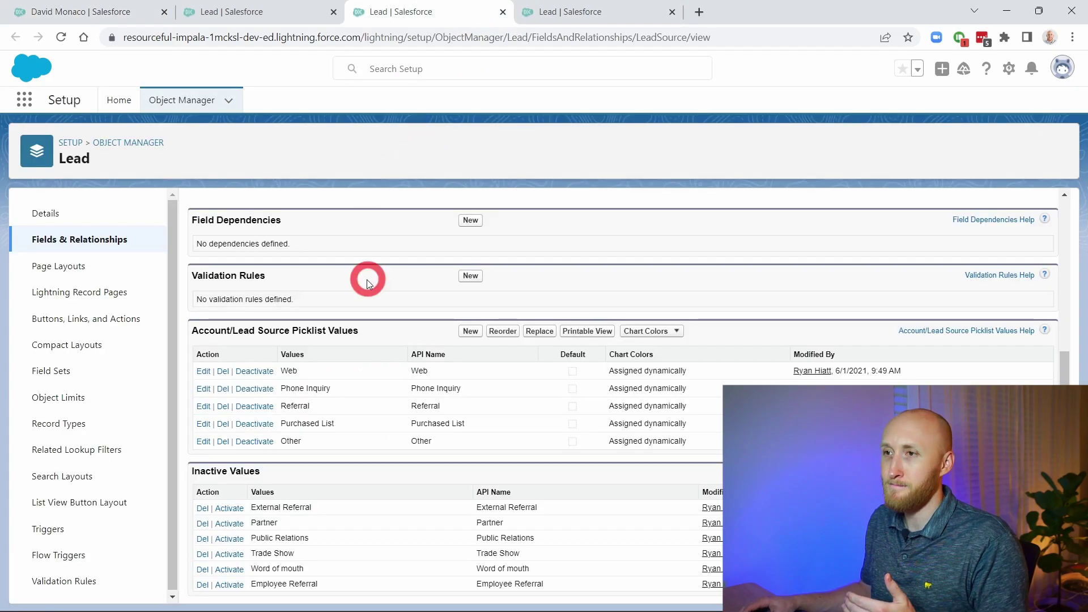
Review the Lead Source and Lead Source Detail values, then return to the filtered Lead fields list.
scroll(367, 281, "up", 5)
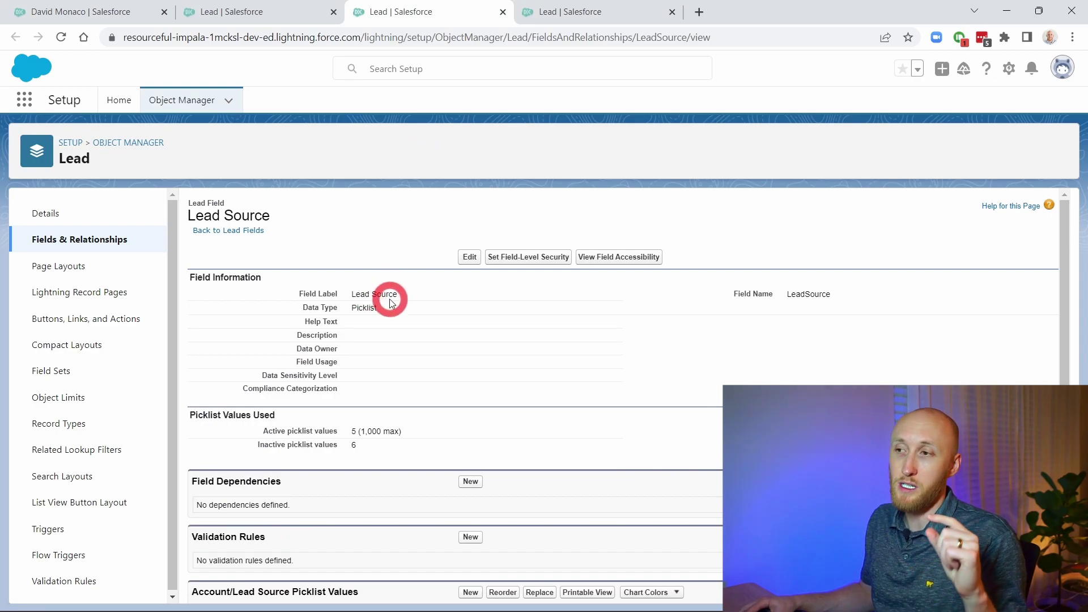
scroll(381, 304, "down", 5)
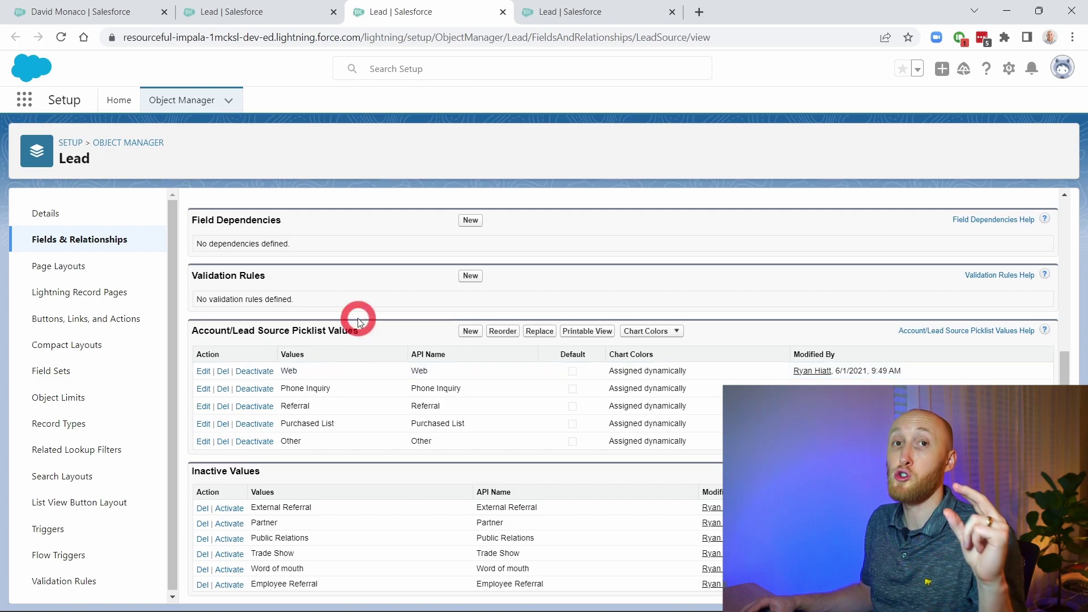
left_click(545, 12)
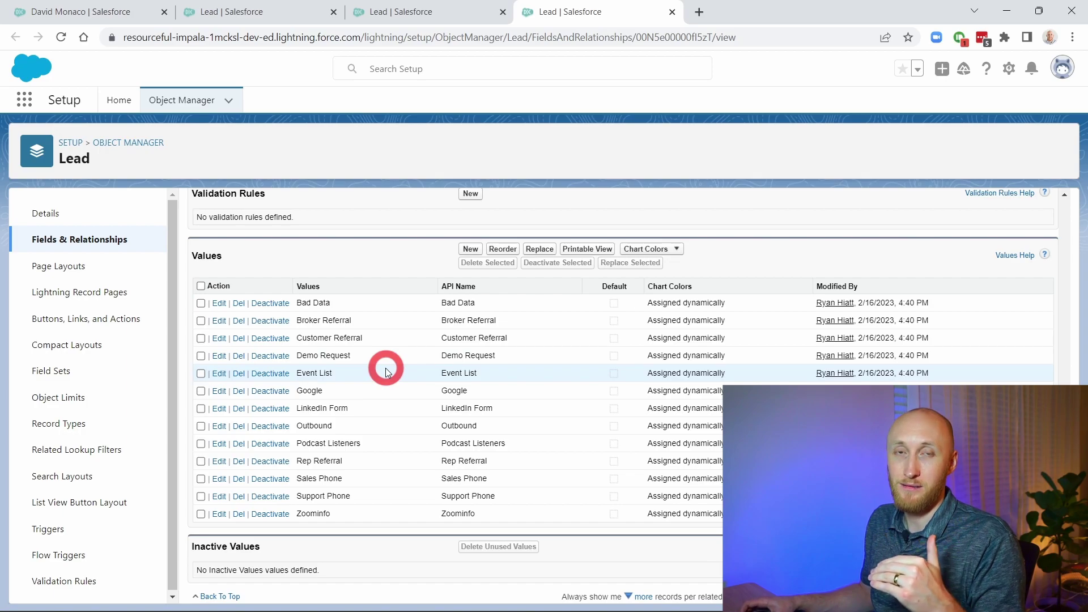
left_click(249, 10)
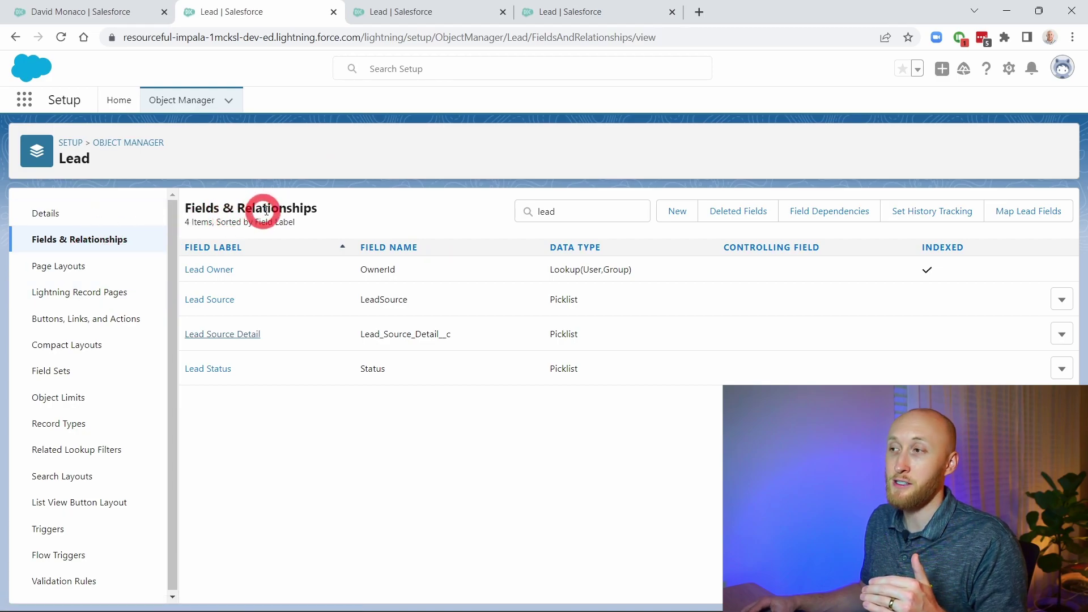
Create a new Lead field dependency with Lead Source controlling Lead Source Detail, and continue.
left_click(816, 212)
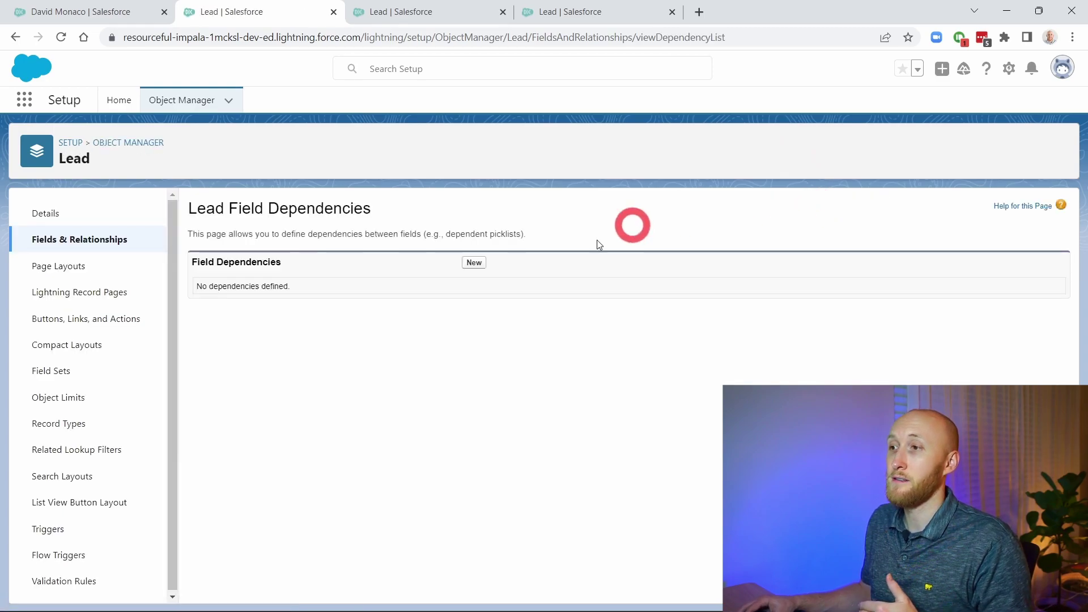
left_click(475, 263)
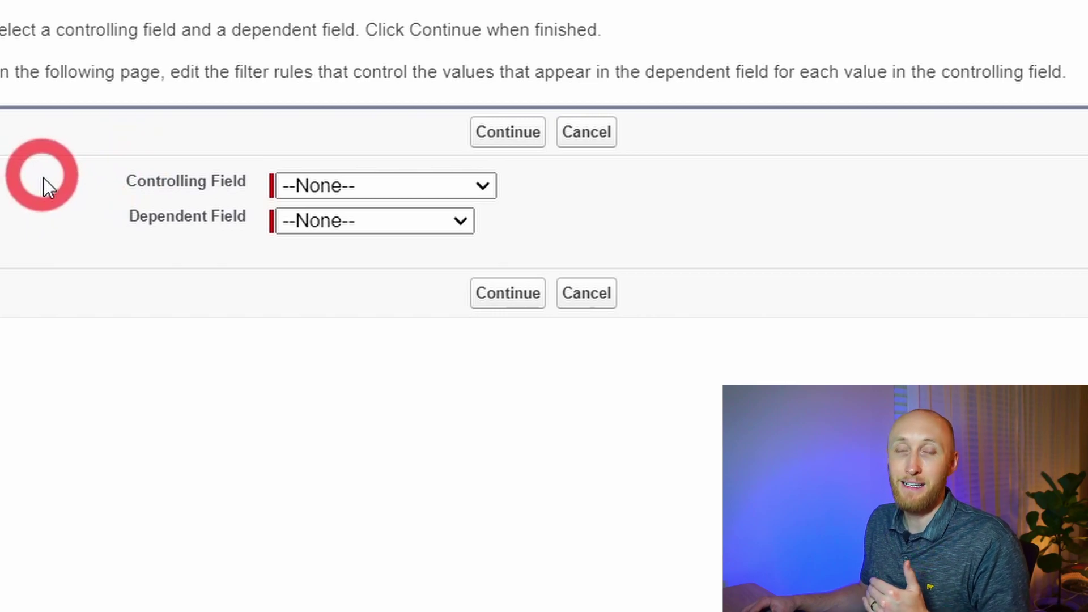
left_click(447, 185)
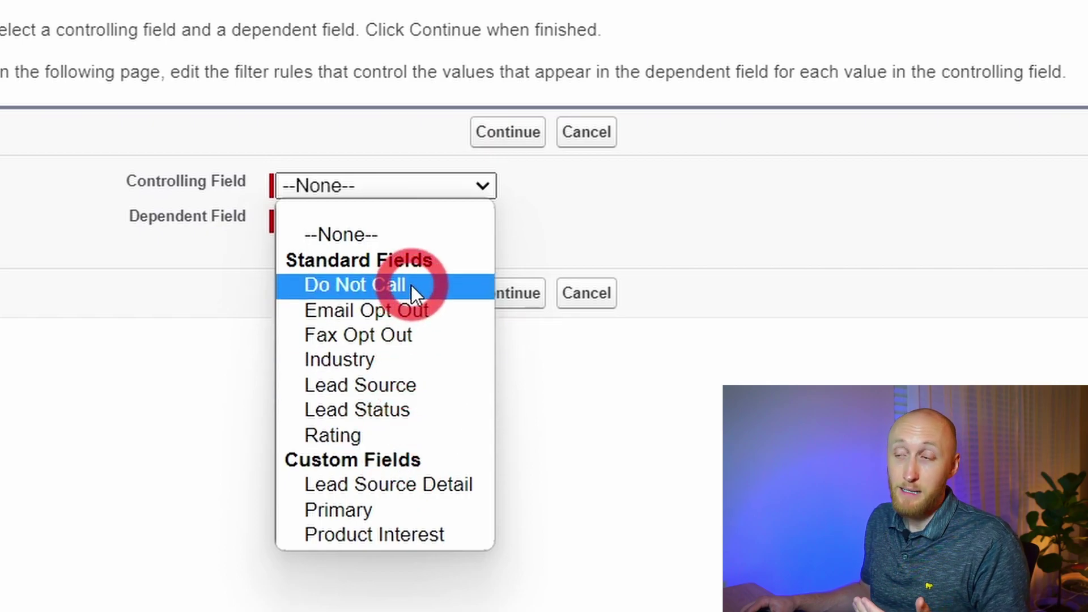
left_click(156, 424)
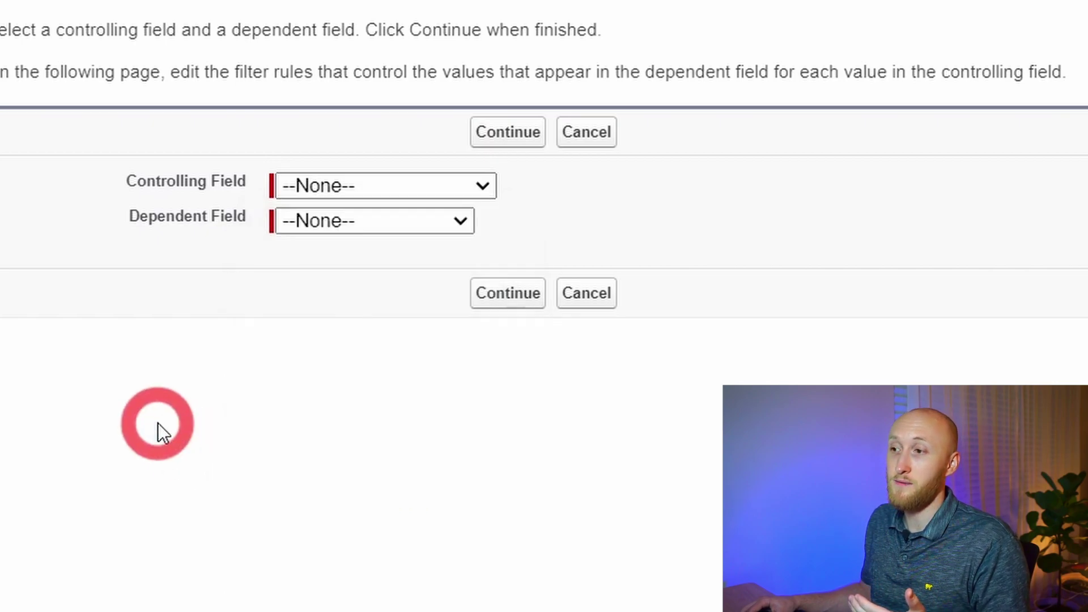
left_click(346, 226)
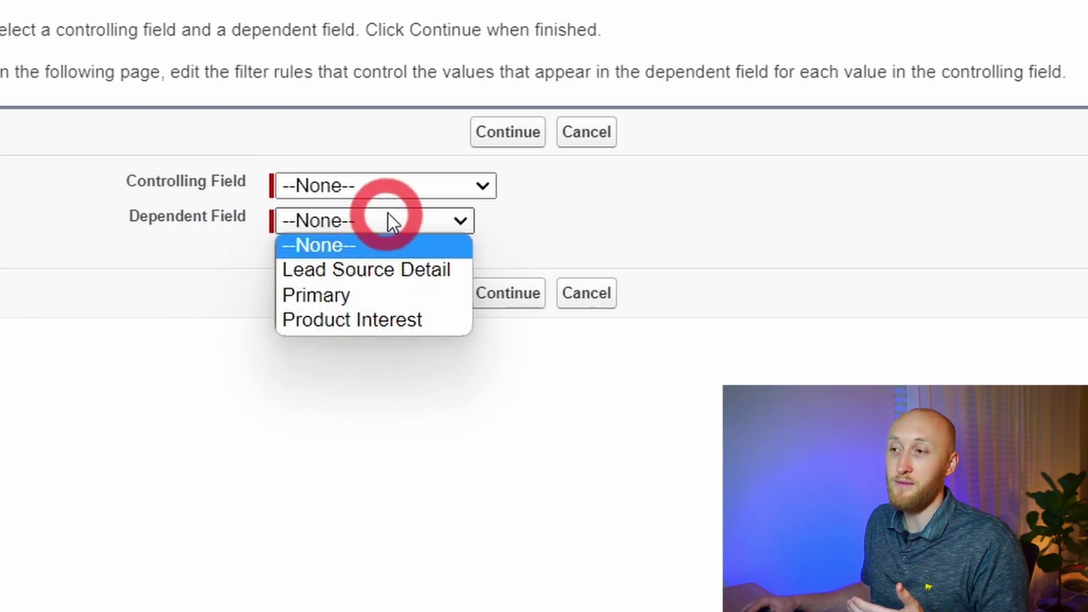
left_click(396, 187)
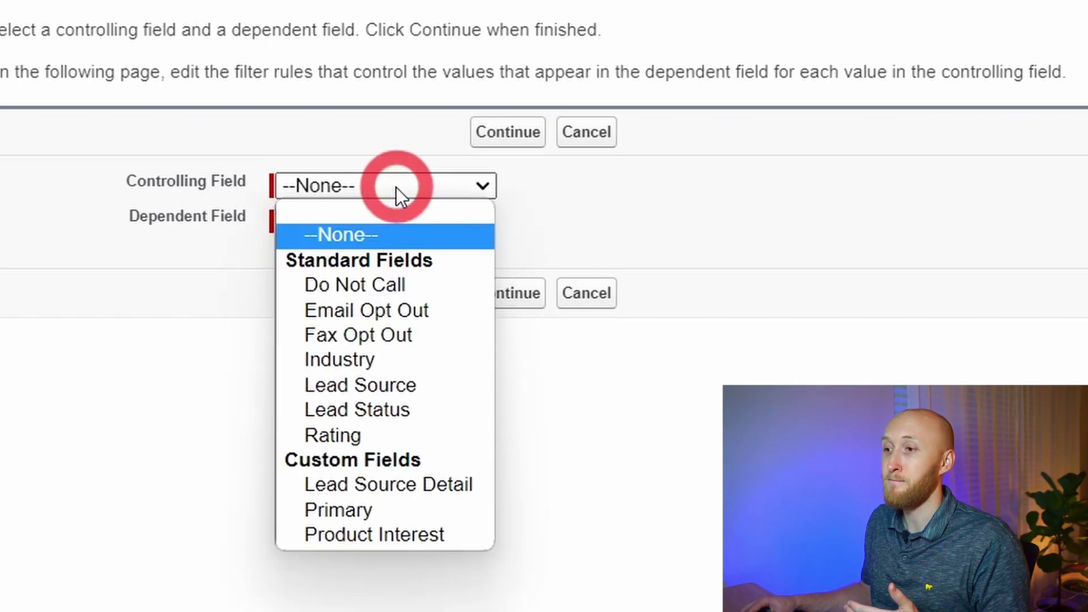
left_click(396, 384)
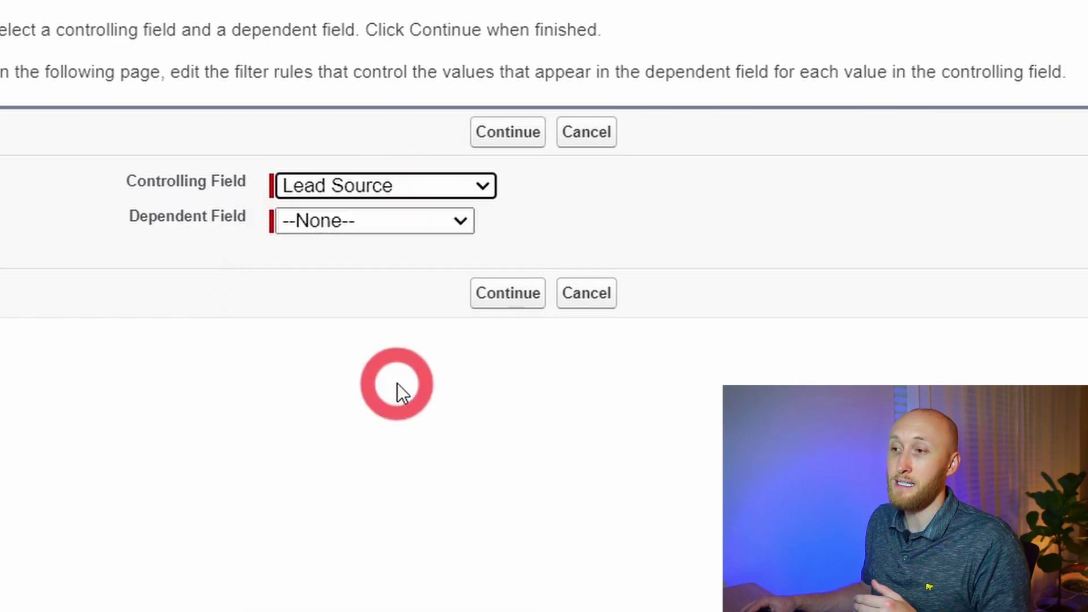
left_click(343, 221)
left_click(390, 272)
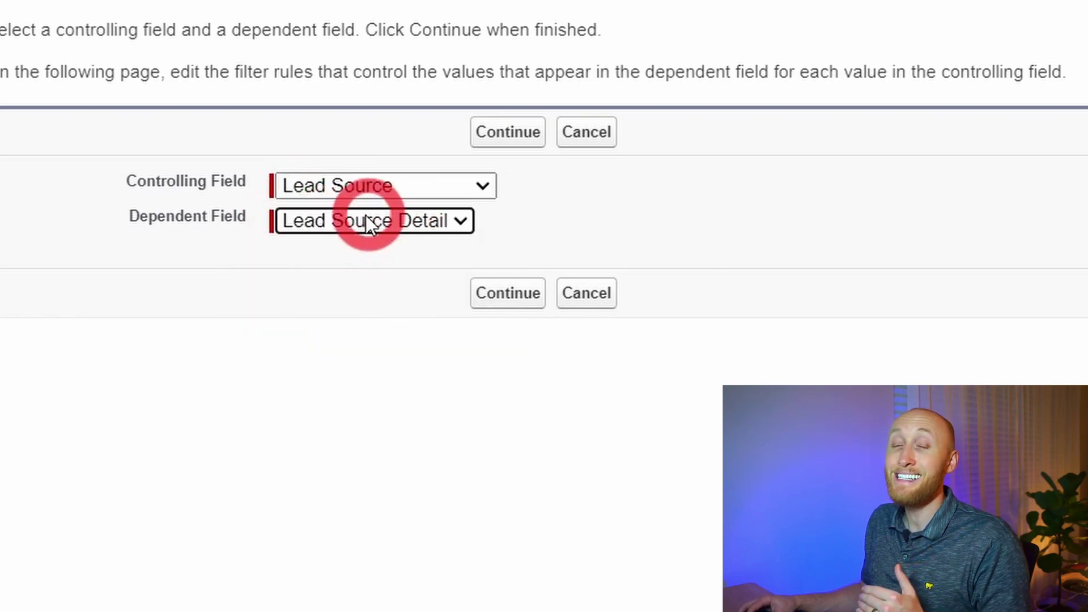
left_click(507, 306)
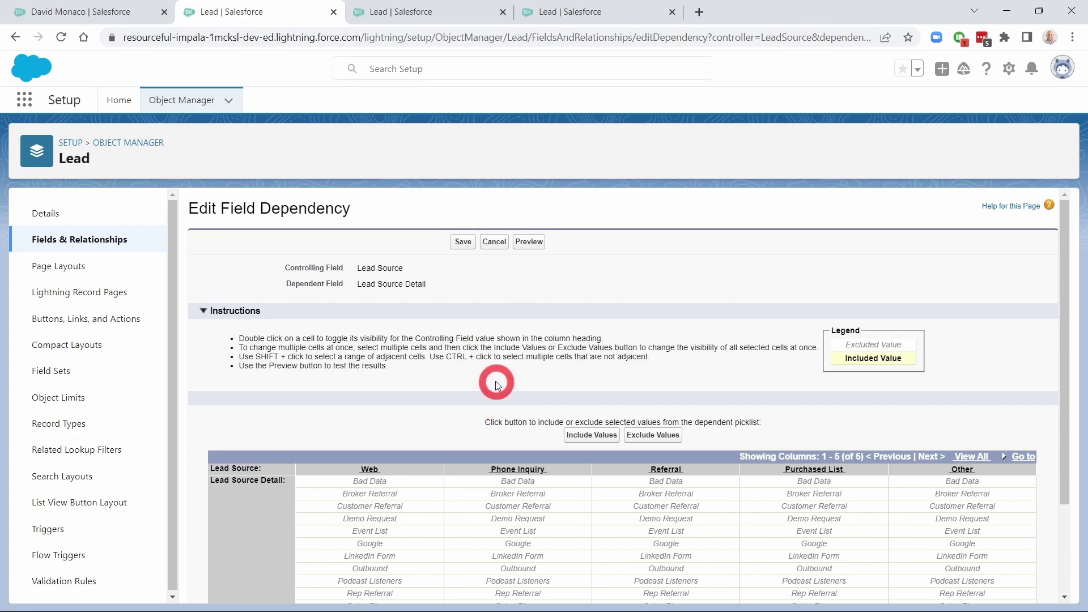
Scroll down to view the full Lead Source Detail value grid under every Lead Source column.
scroll(493, 385, "down", 2)
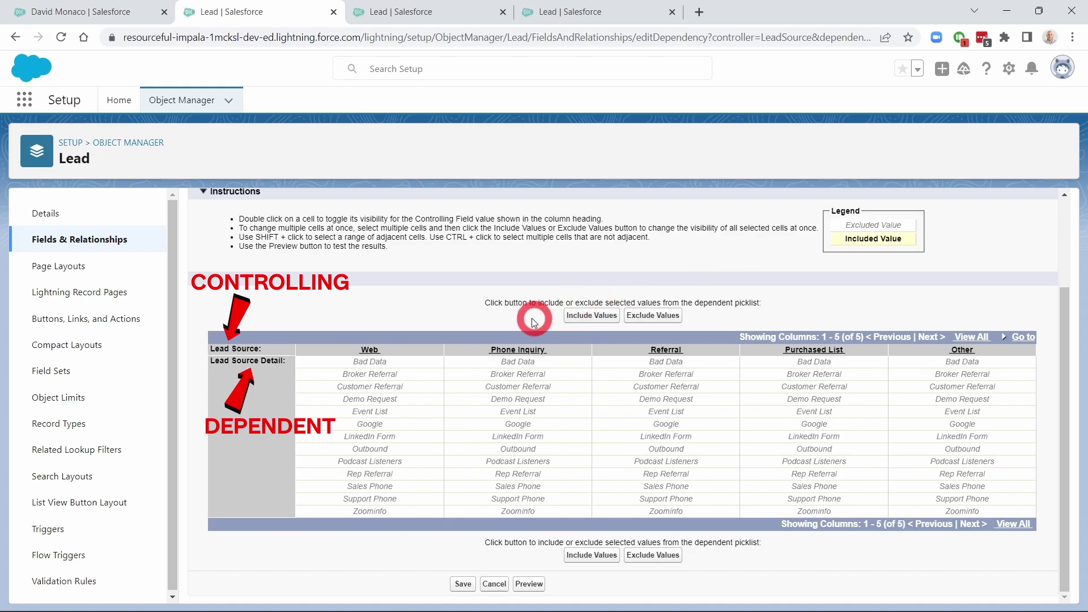
Include Google and LinkedIn Form under Web, leaving Outbound excluded.
left_click(404, 365)
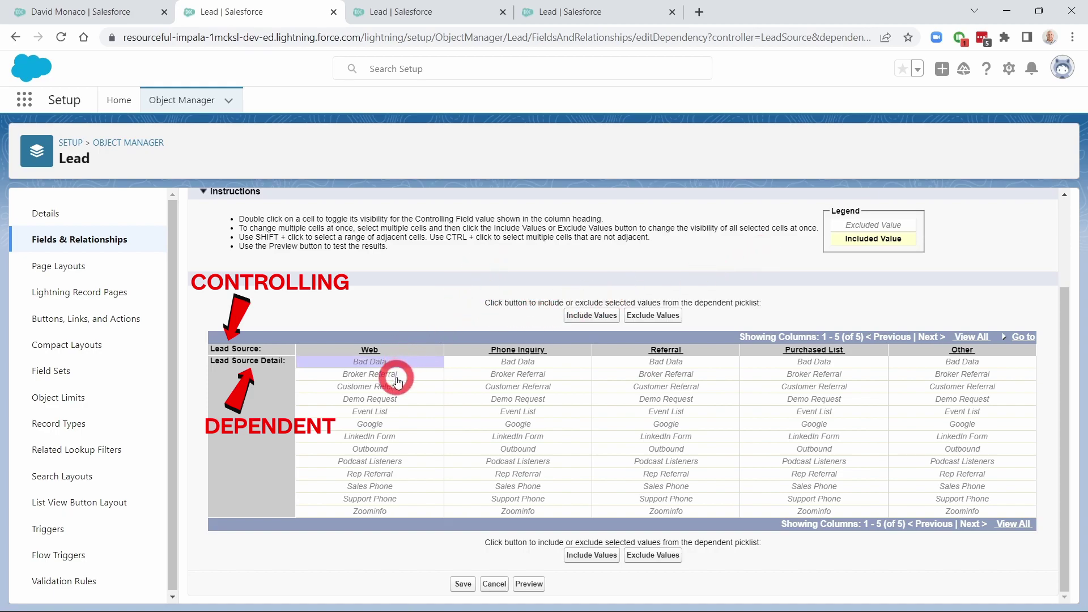
left_click(407, 401)
left_click(415, 363)
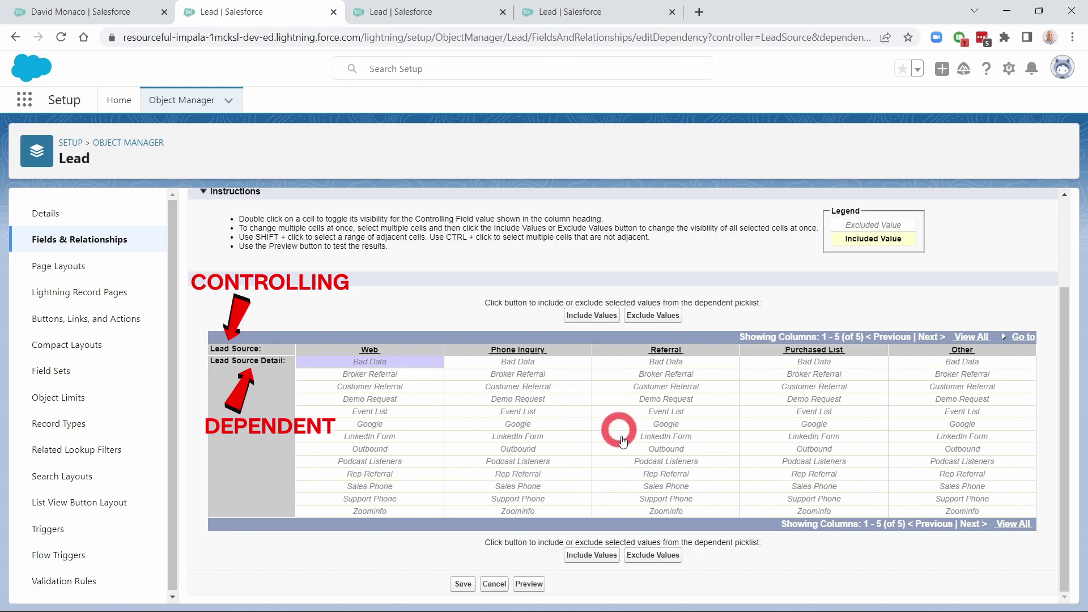
left_click(370, 424)
left_click(370, 436, "shift")
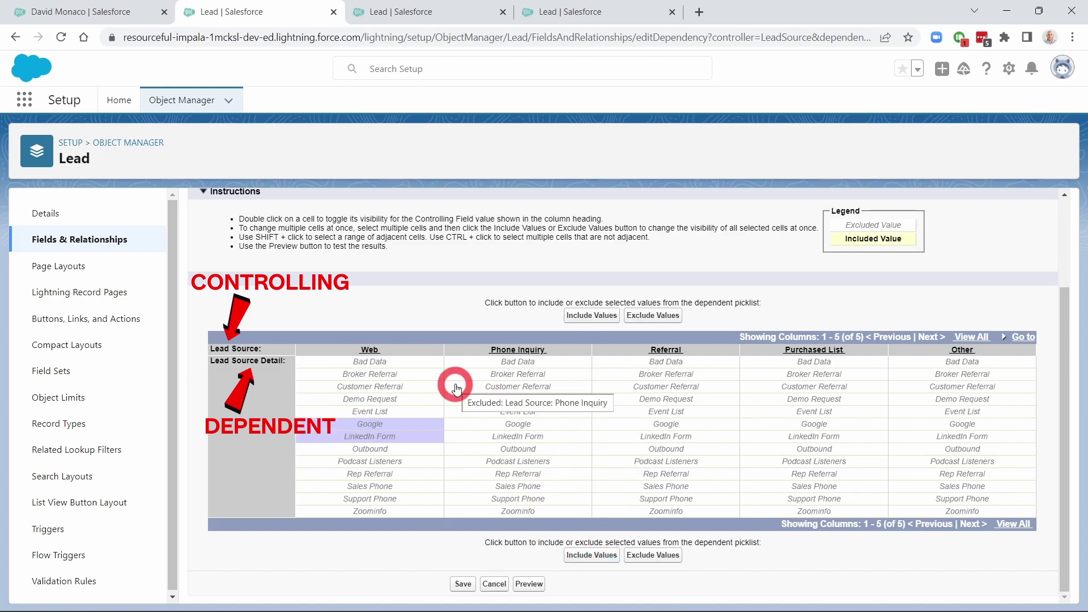
left_click(409, 421)
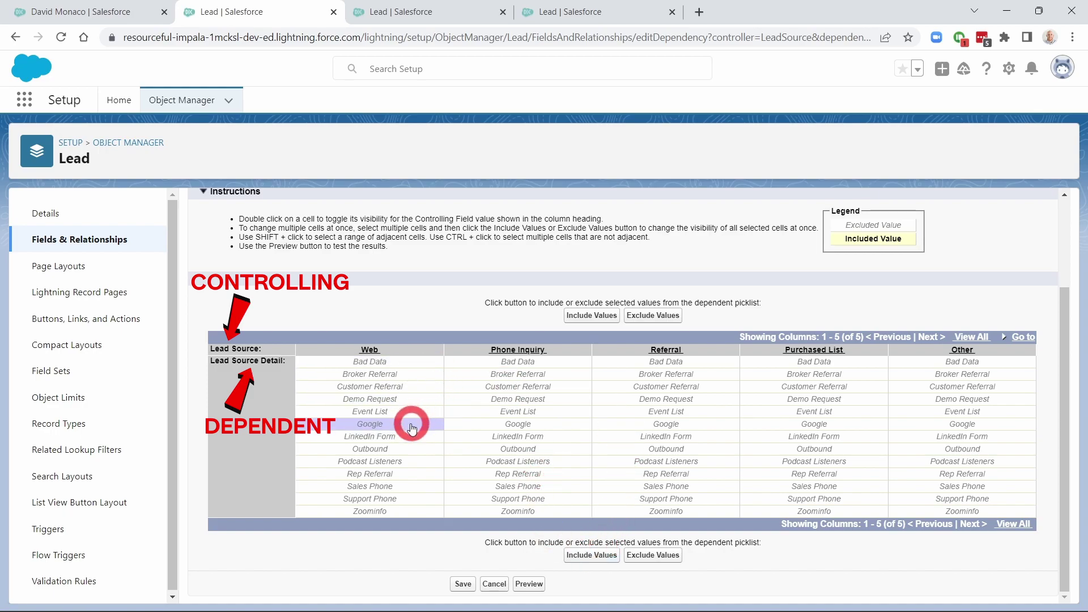
double_click(404, 427)
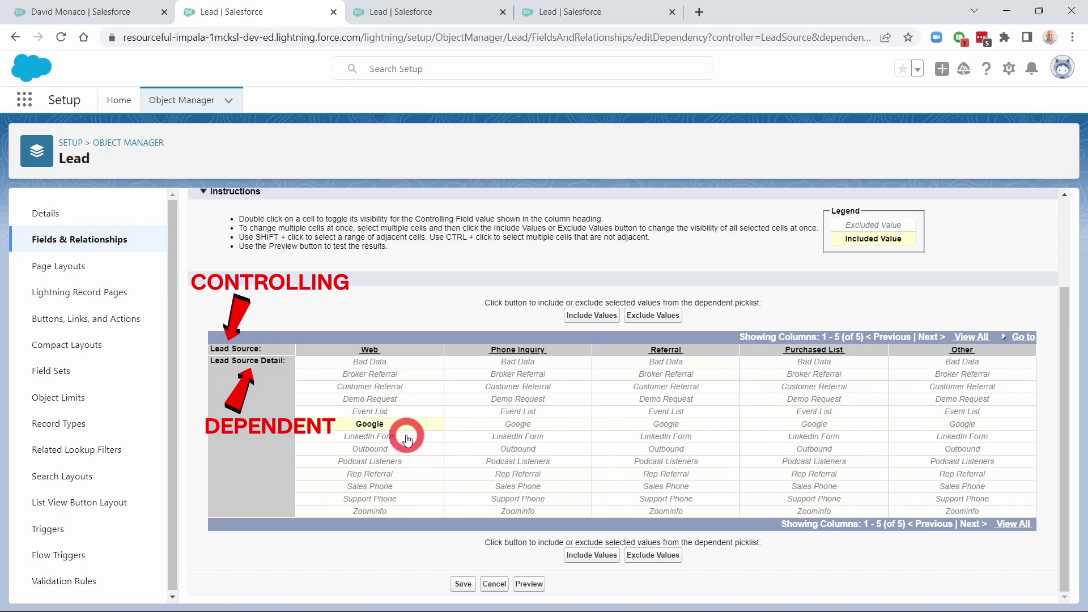
double_click(407, 437)
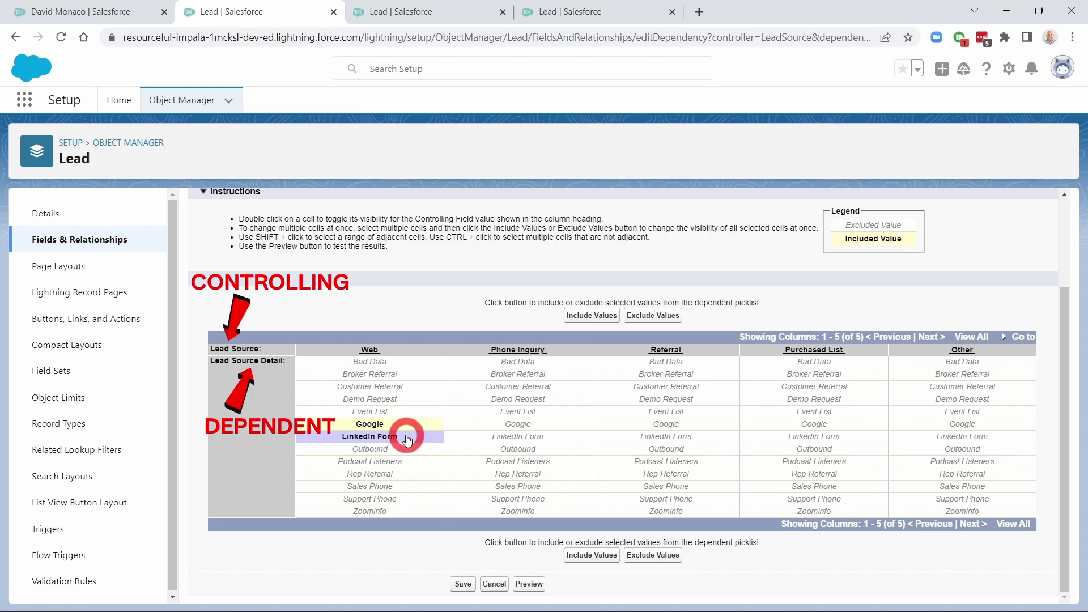
left_click(405, 411)
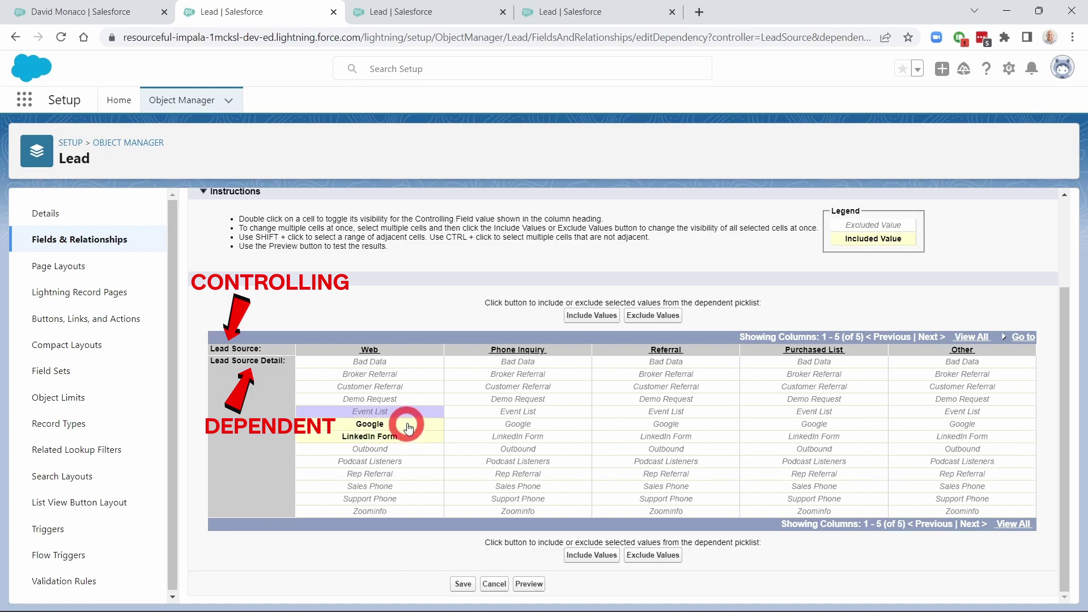
left_click(400, 449)
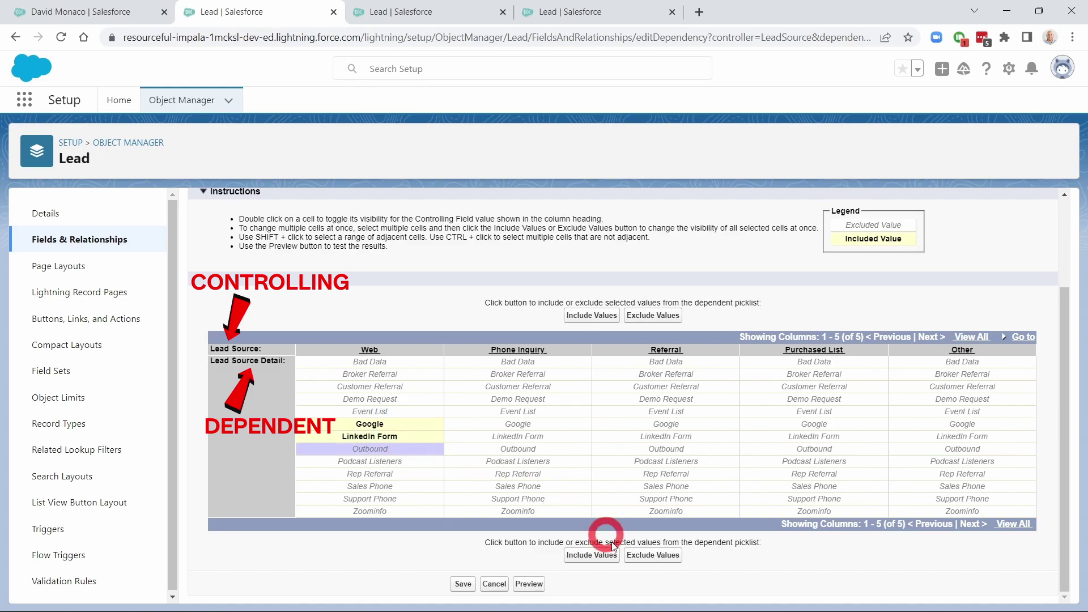
left_click(603, 559)
double_click(408, 450)
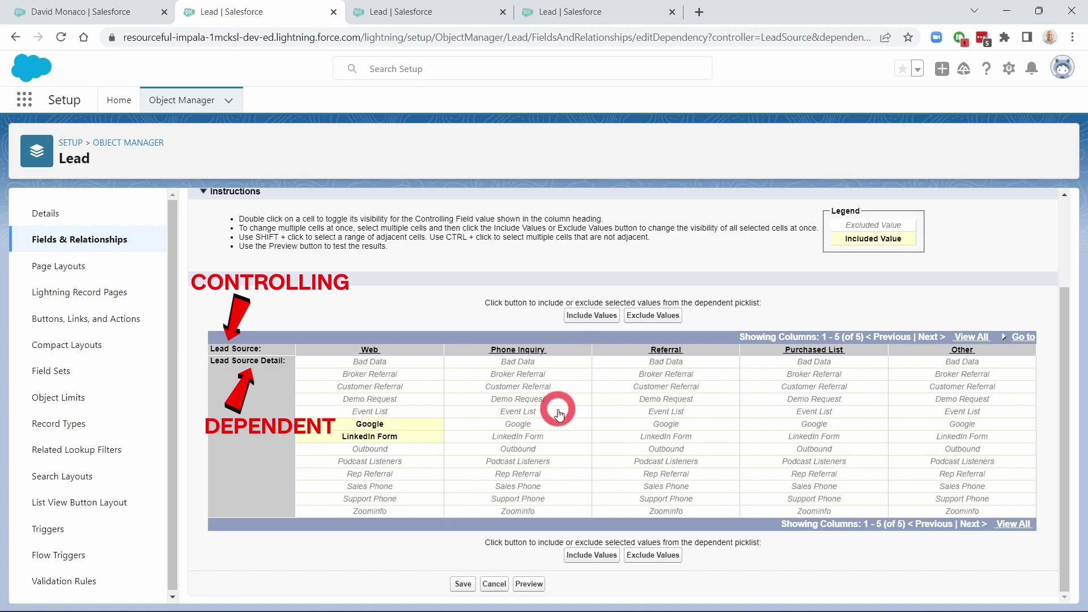
Include Outbound, Sales Phone and Support Phone under Phone Inquiry, and Broker and Customer Referral under Referral.
double_click(543, 452)
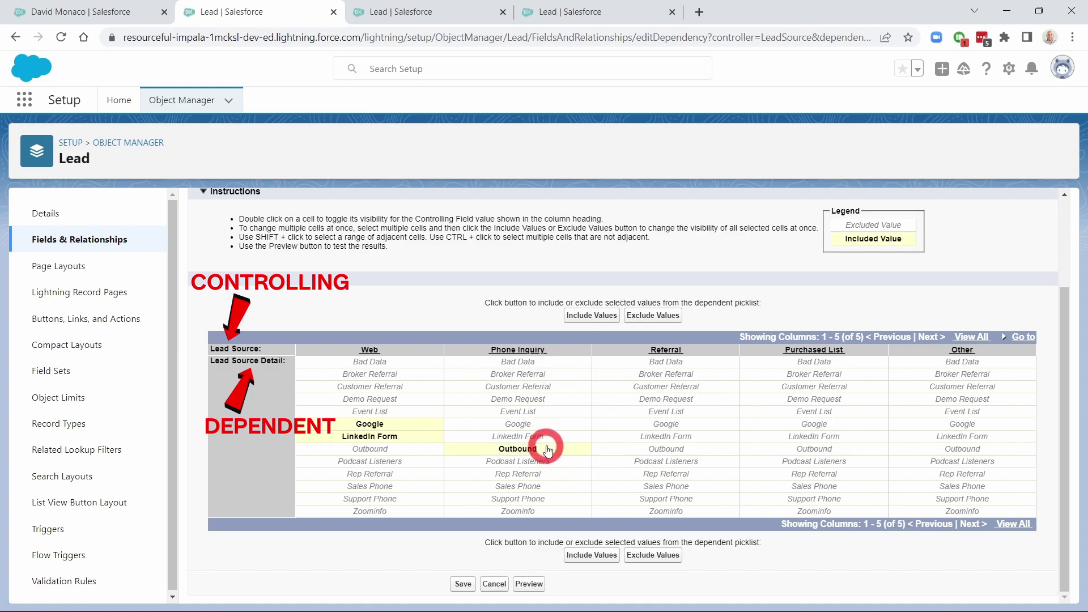
double_click(546, 486)
double_click(543, 501)
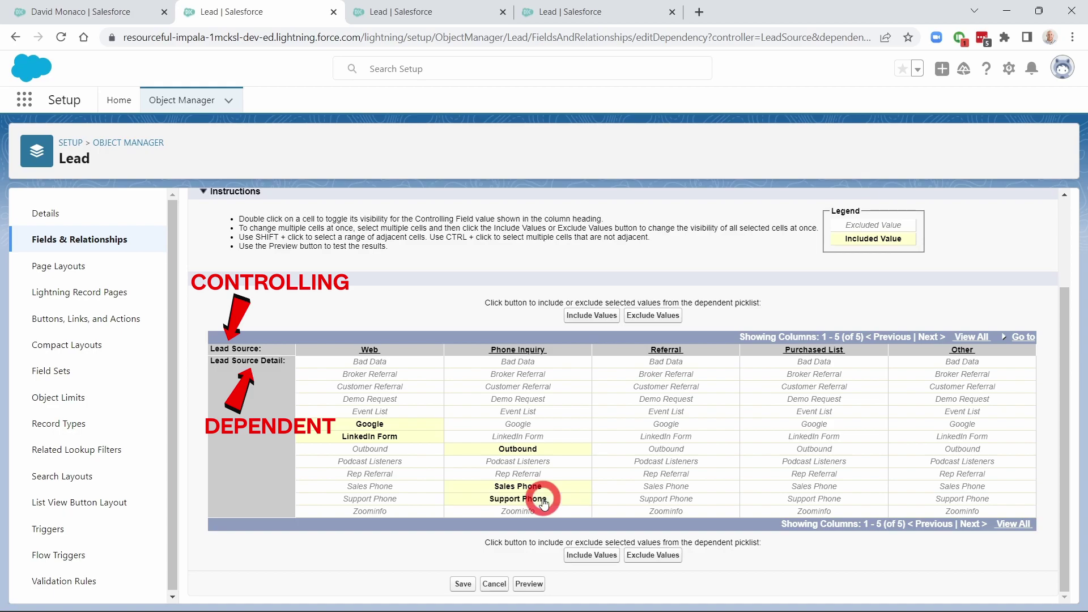
double_click(674, 375)
double_click(691, 389)
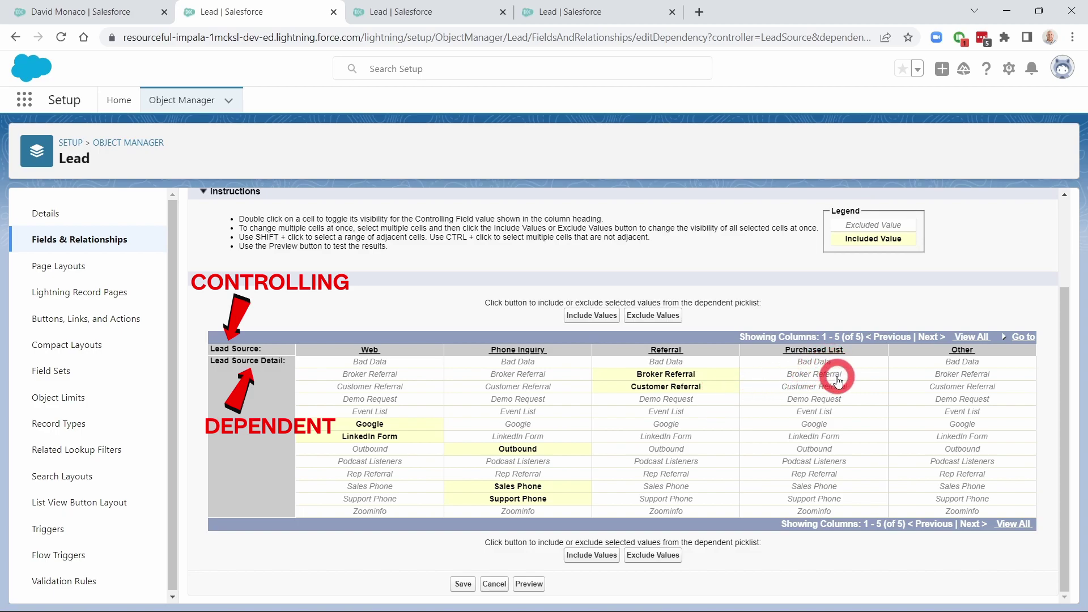
Include Event List, Podcast Listeners and Zoominfo under Purchased List, and Outbound under Other.
double_click(828, 412)
double_click(831, 461)
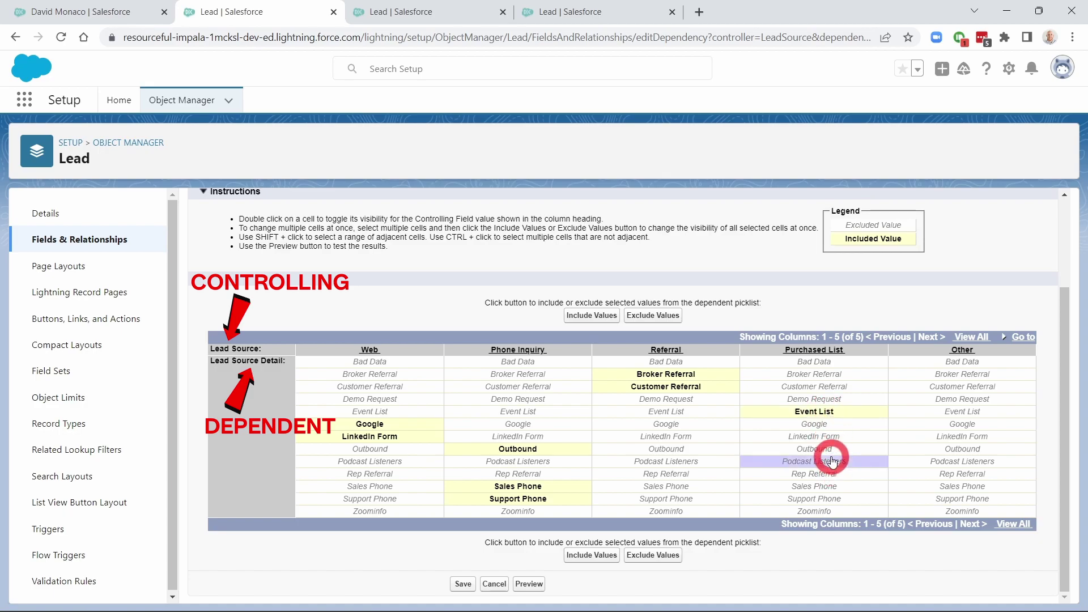
double_click(837, 512)
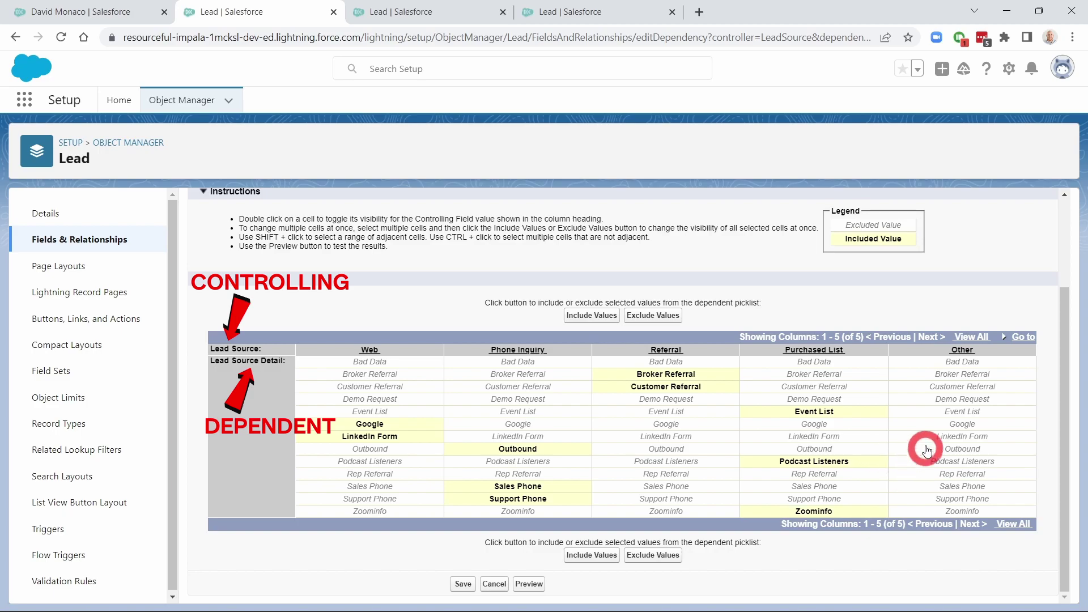
double_click(978, 448)
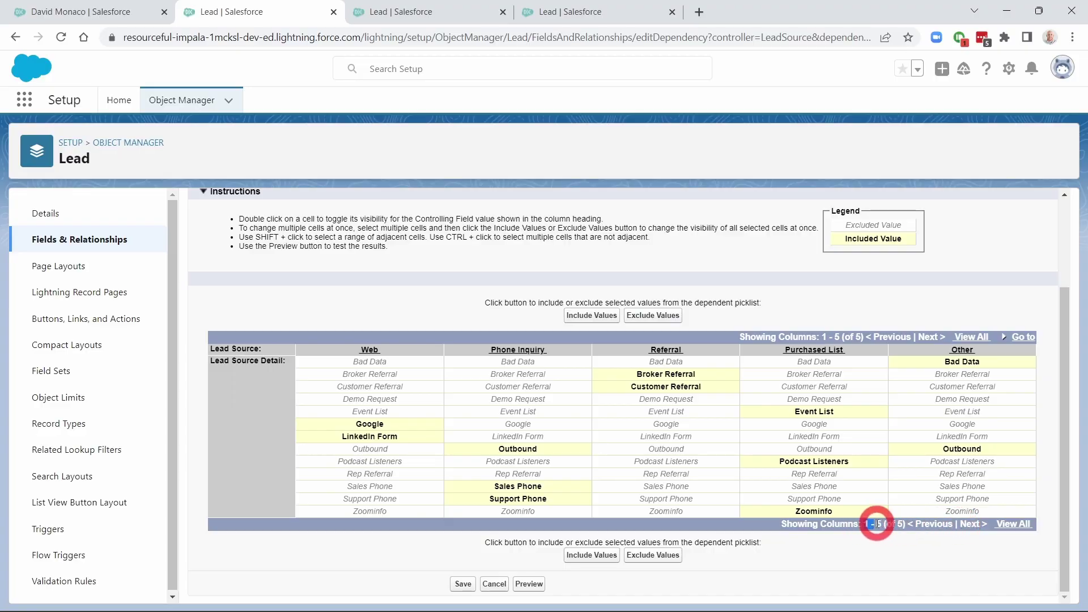
Highlight that all five Lead Source columns appear in the dependency matrix.
left_click_drag(872, 523, 904, 524)
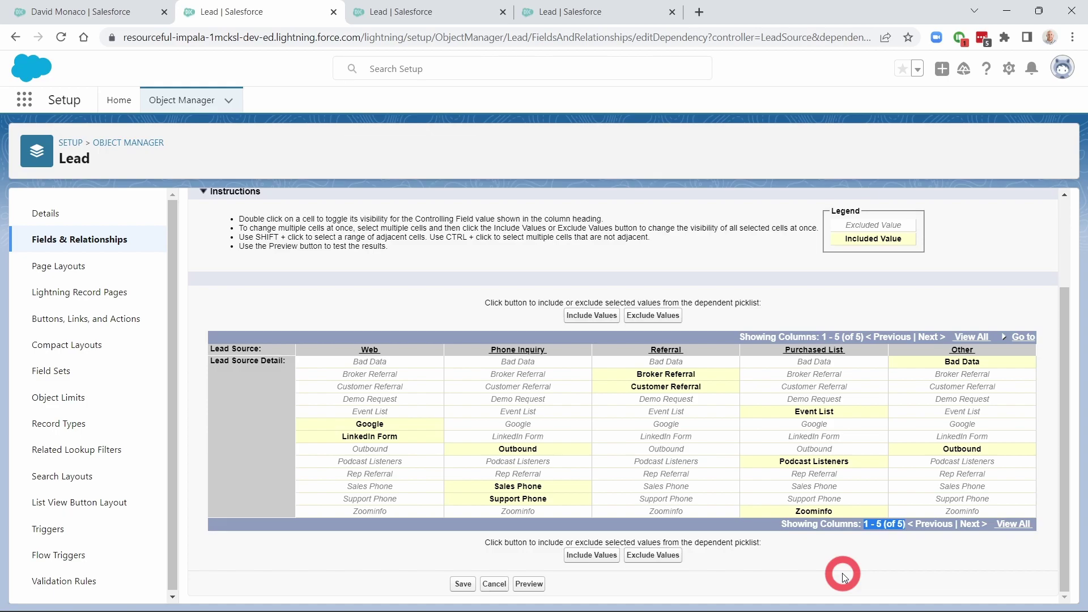
left_click(1011, 526)
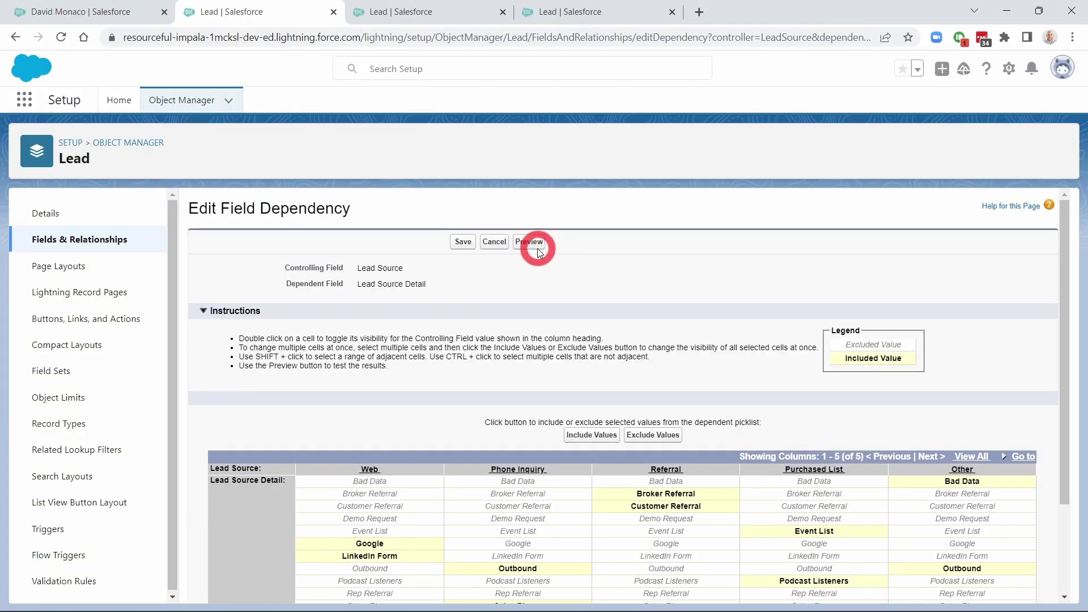
left_click(530, 241)
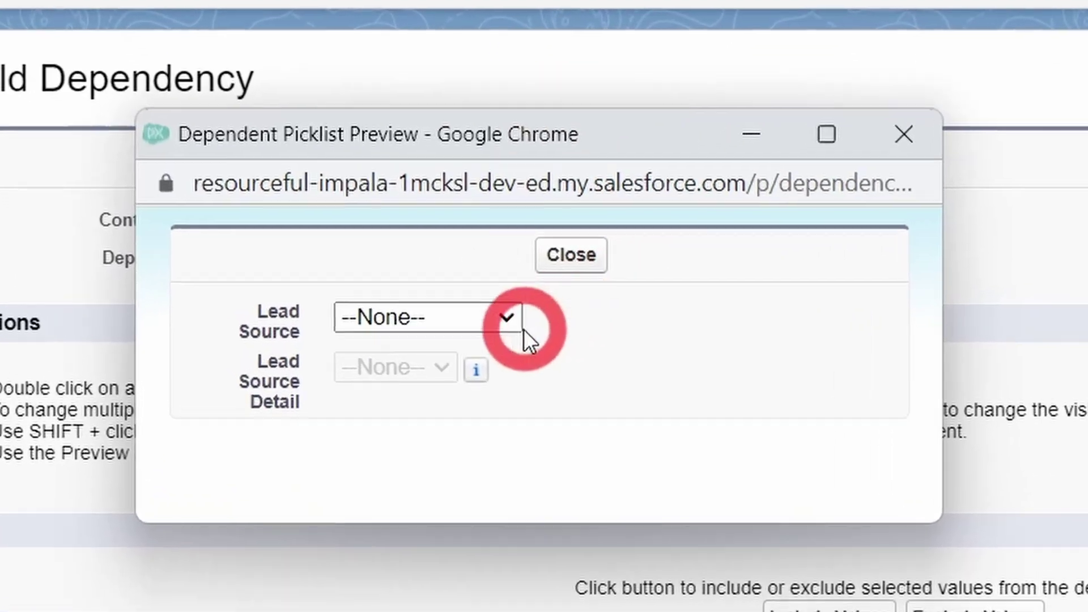
left_click(496, 315)
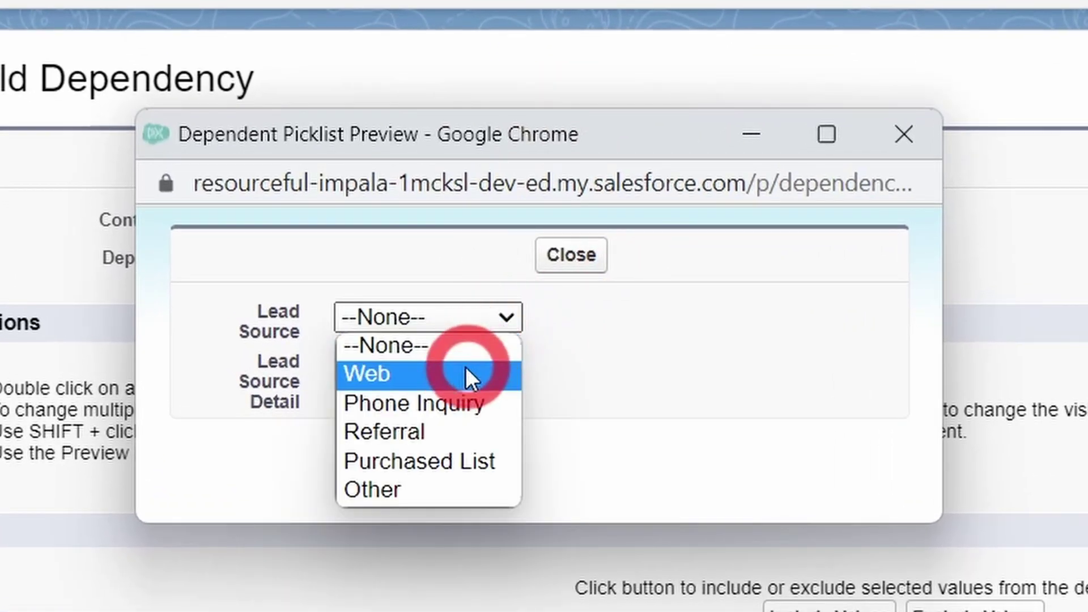
left_click(457, 384)
left_click(445, 367)
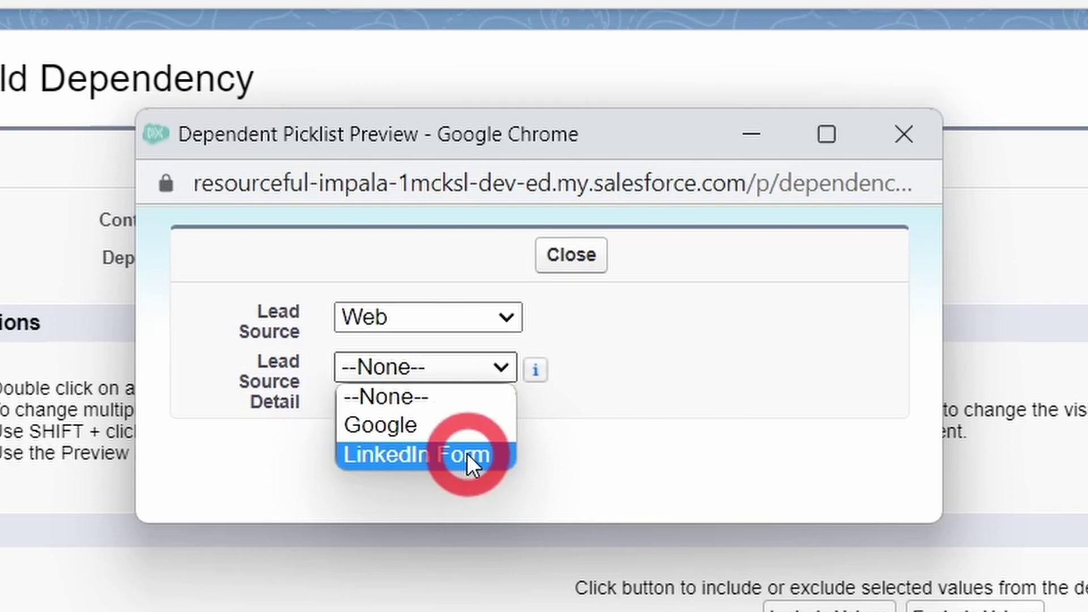
left_click(482, 315)
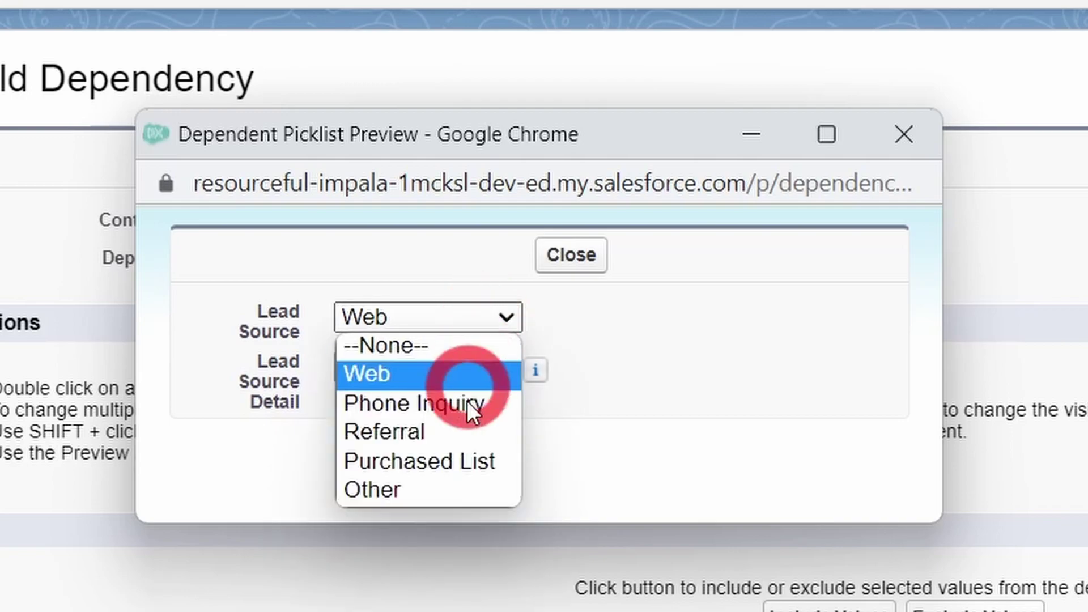
left_click(453, 430)
left_click(460, 372)
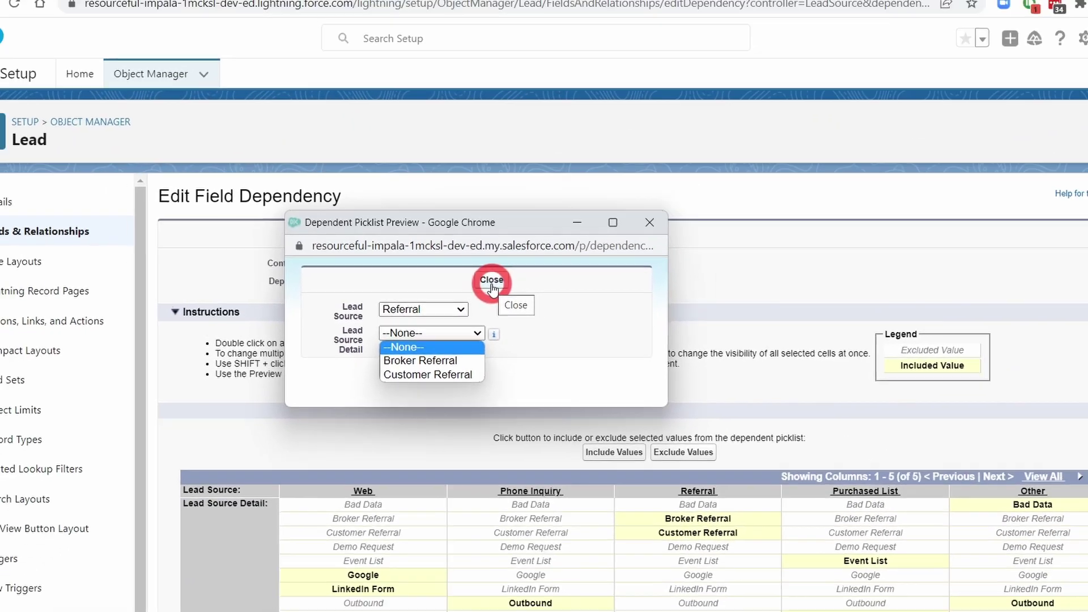
left_click(572, 260)
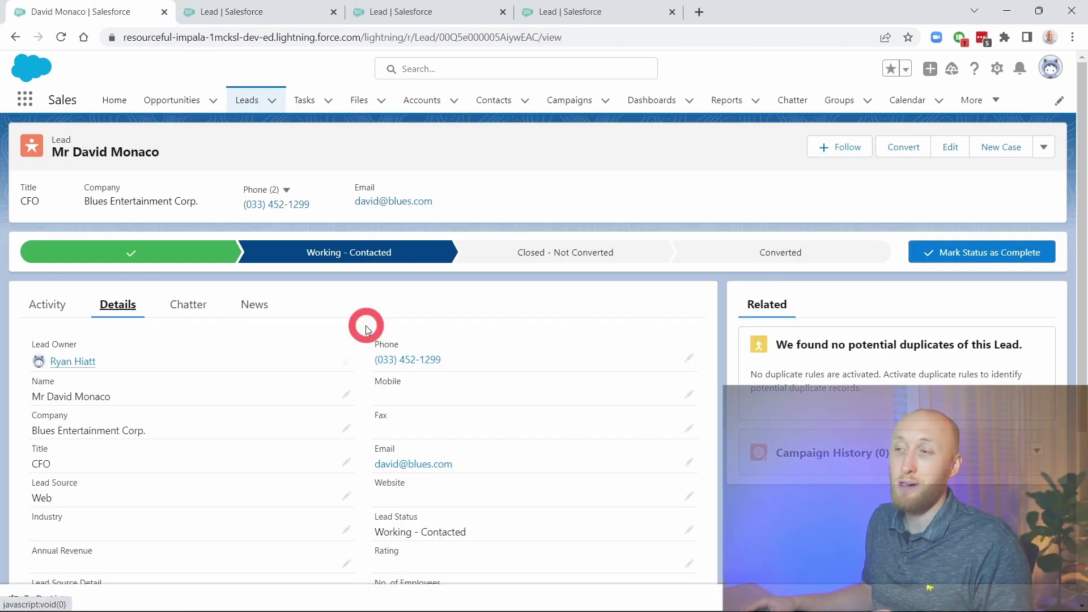
Set the lead's Lead Source to Referral, then Purchased List, checking each one's allowed detail values.
scroll(364, 326, "down", 3)
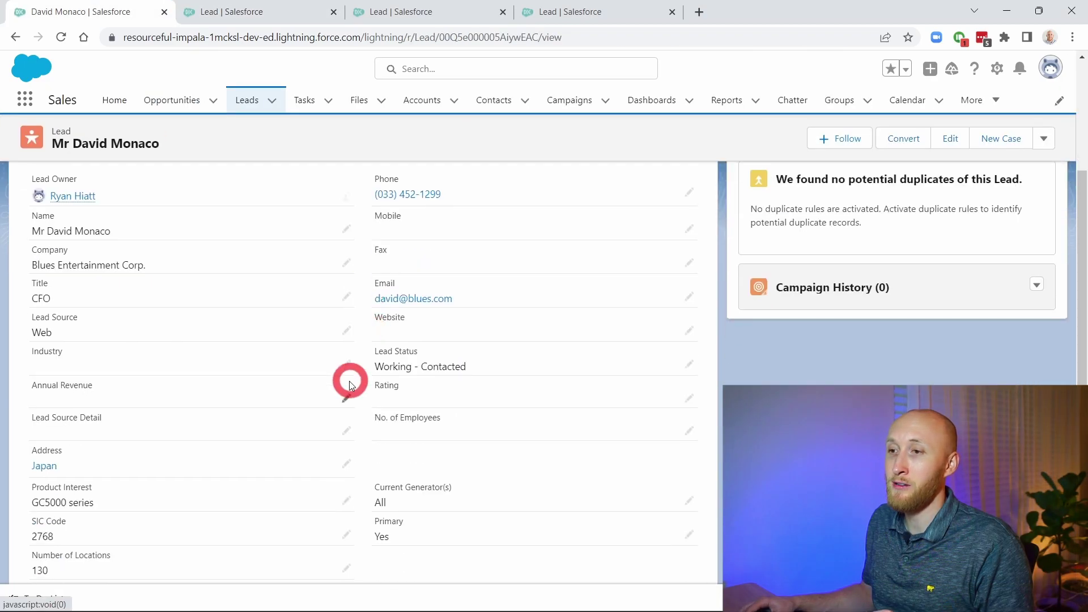
left_click(346, 331)
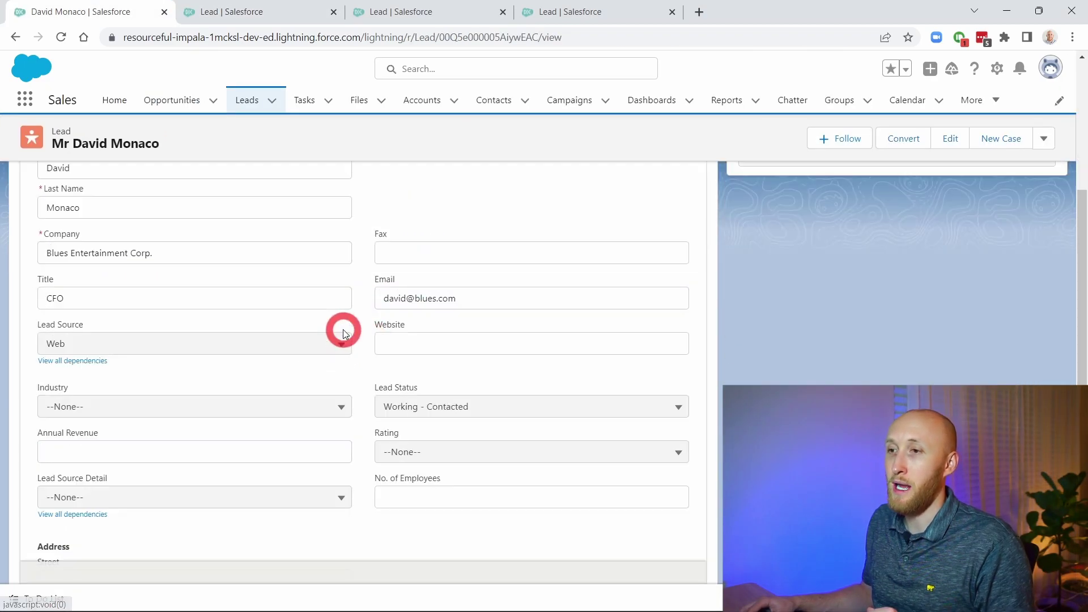
left_click(342, 341)
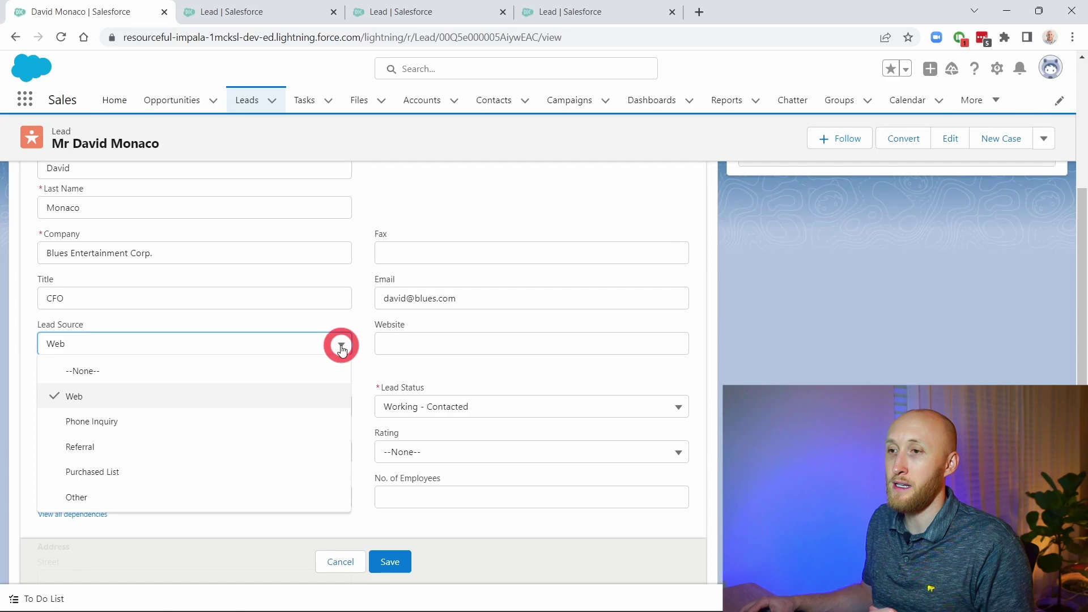
left_click(122, 446)
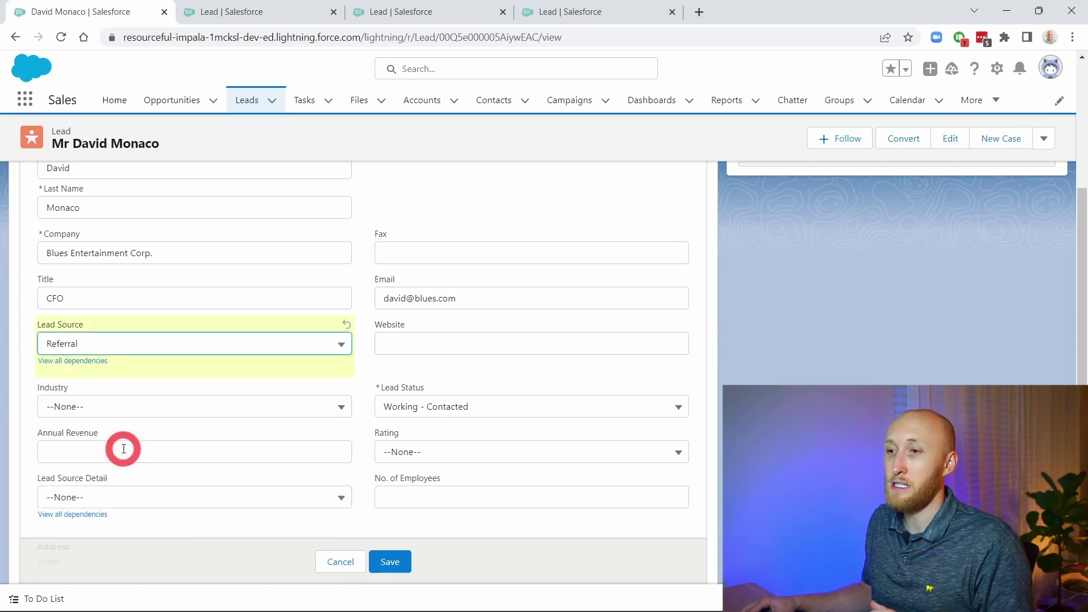
left_click(177, 498)
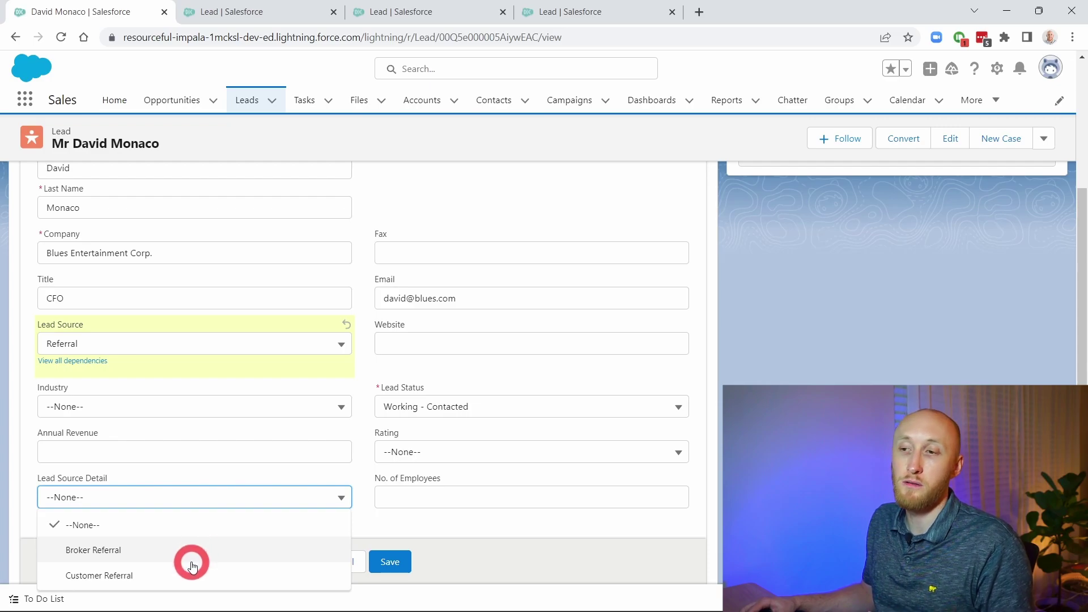
left_click(265, 344)
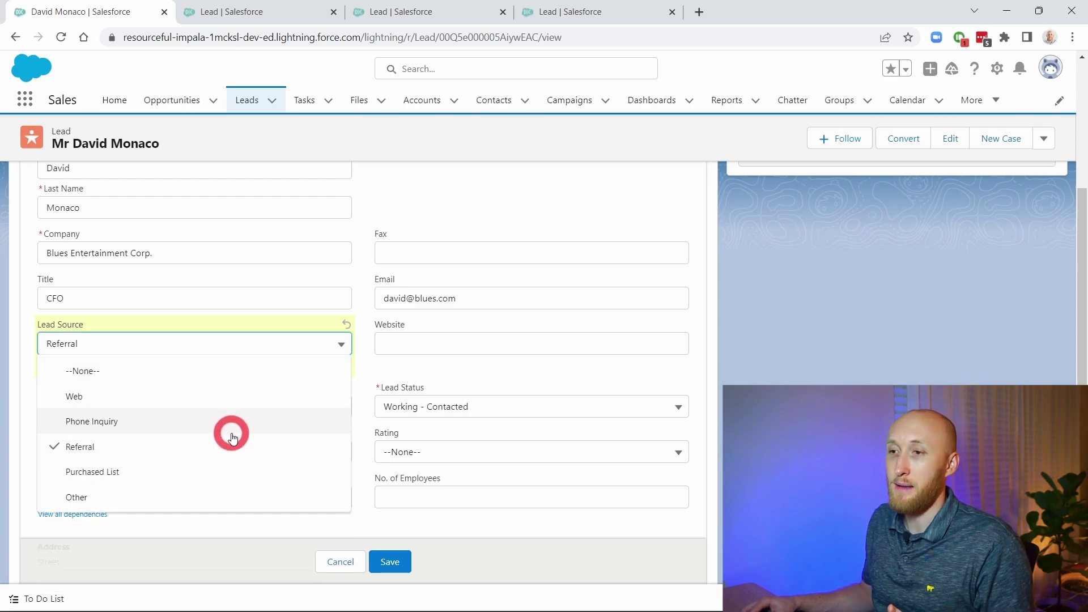
left_click(227, 470)
left_click(239, 499)
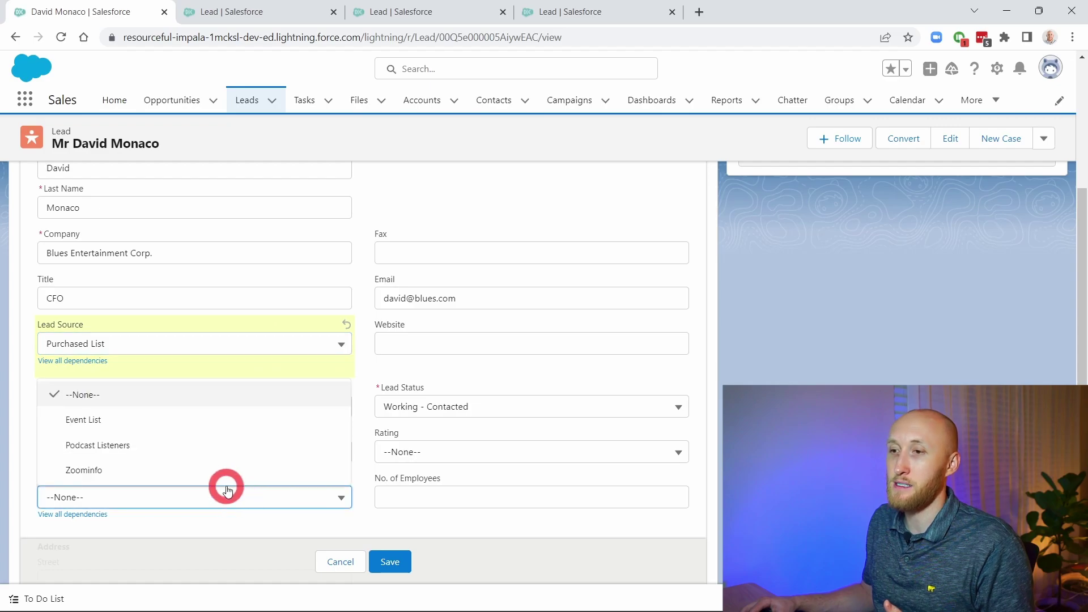